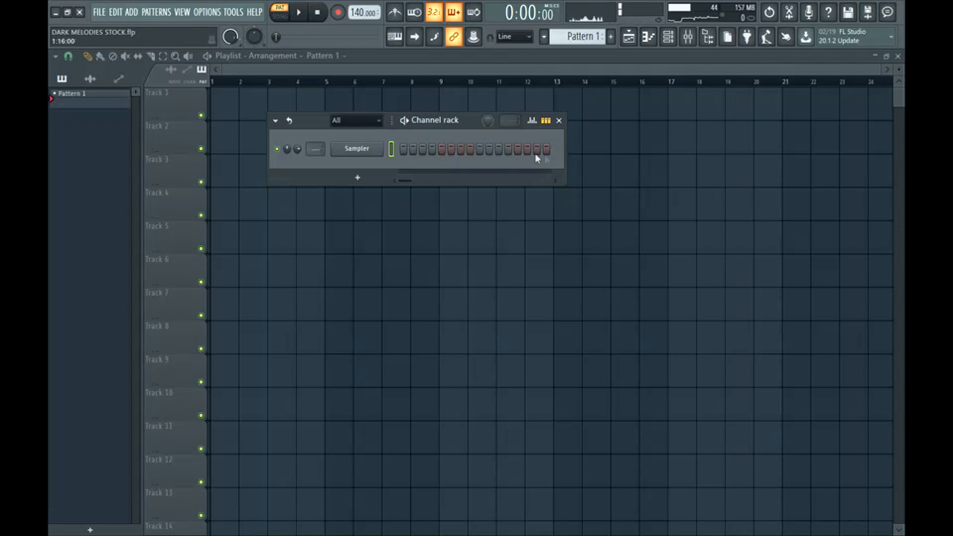
# Replace the Sampler channel with the GMS synthesizer.
pyautogui.moveTo(466, 121); pyautogui.dragTo(446, 106)
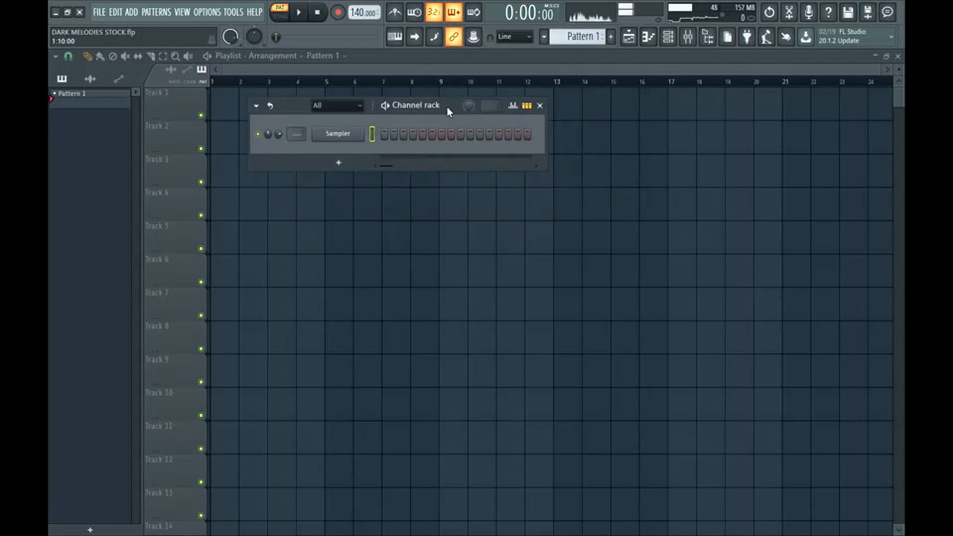
pyautogui.rightClick(333, 139)
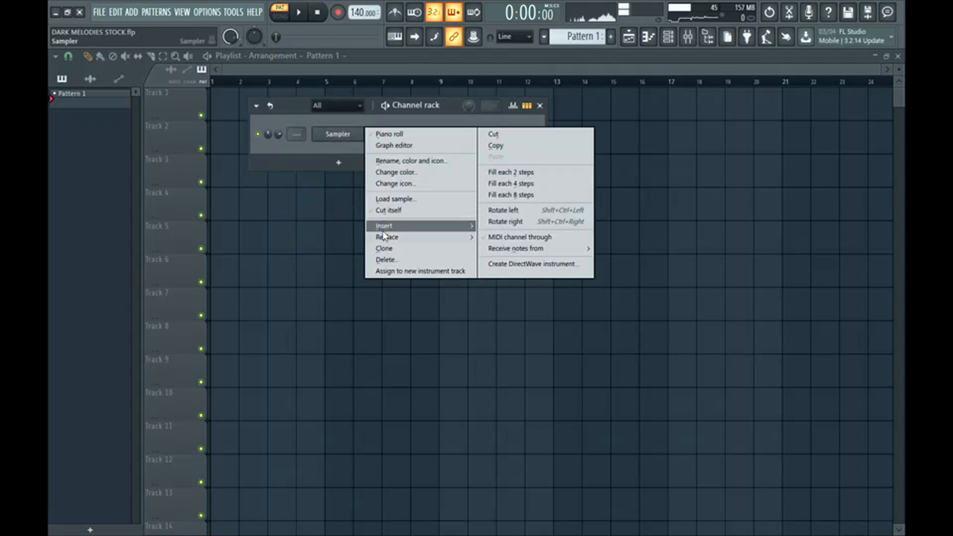
pyautogui.moveTo(422, 236)
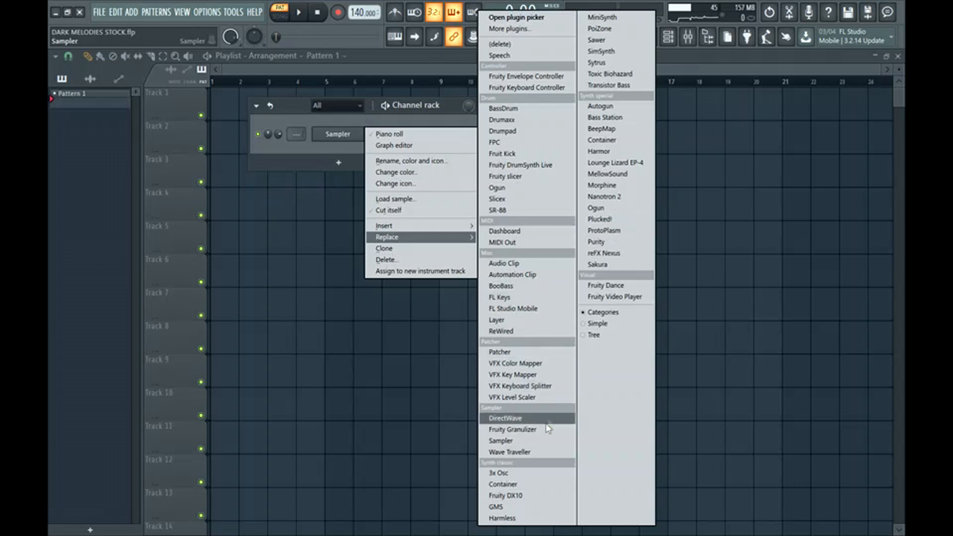
pyautogui.click(541, 507)
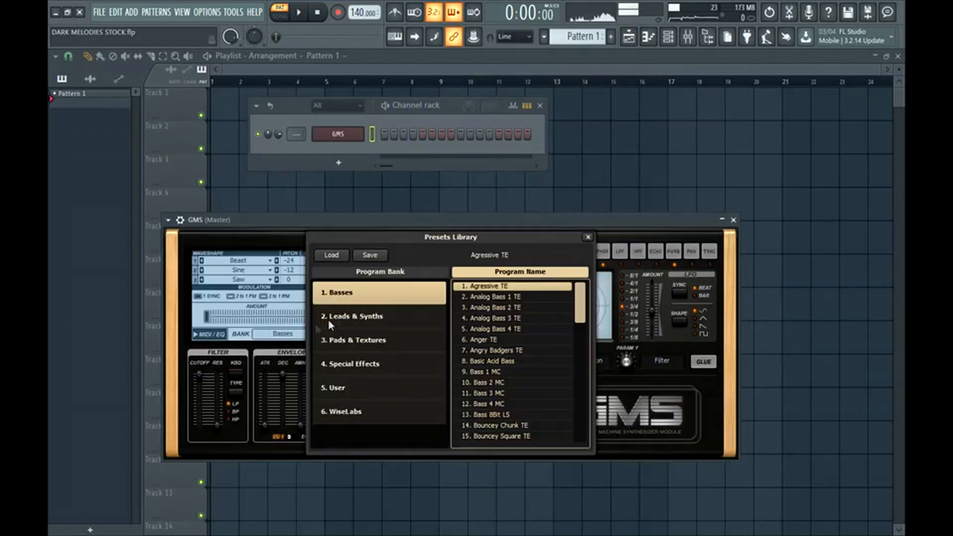
# Load the Midnight 2 TE preset from the Leads & Synths bank and close the presets library.
pyautogui.click(403, 320)
pyautogui.scroll(-1, 513, 373)
pyautogui.click(513, 372)
pyautogui.scroll(-1, 514, 372)
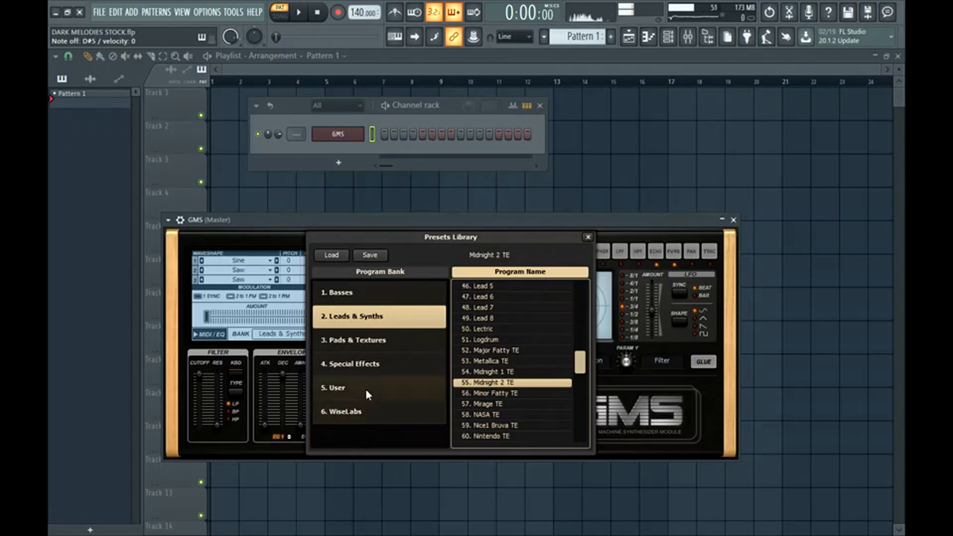
pyautogui.click(587, 237)
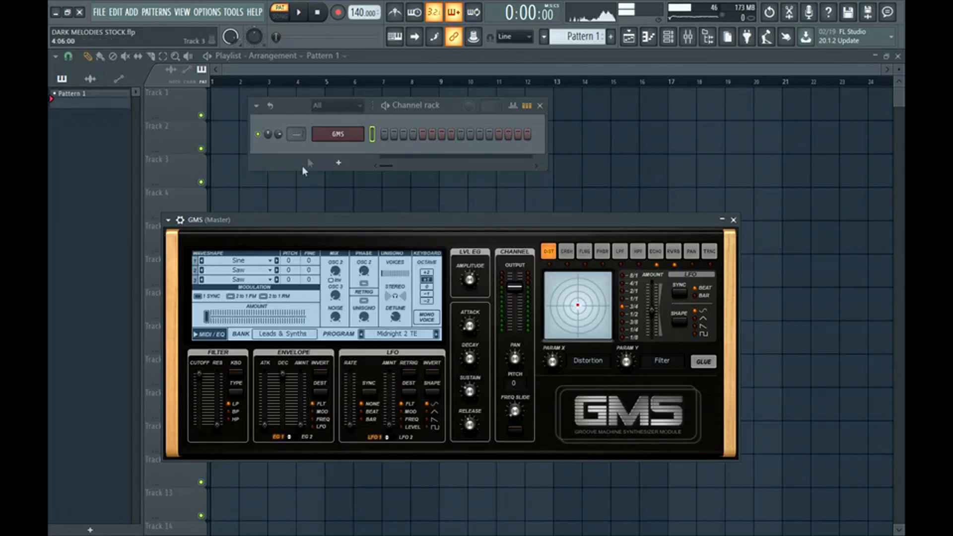
# Set the project tempo to 152 BPM and turn on the metronome.
pyautogui.moveTo(352, 12); pyautogui.dragTo(352, 6)
pyautogui.click(395, 12)
# Draw a C5, D#5 and G5 chord at the start of bar 1 in GMS's piano roll, lengthened to half a bar.
pyautogui.click(648, 37)
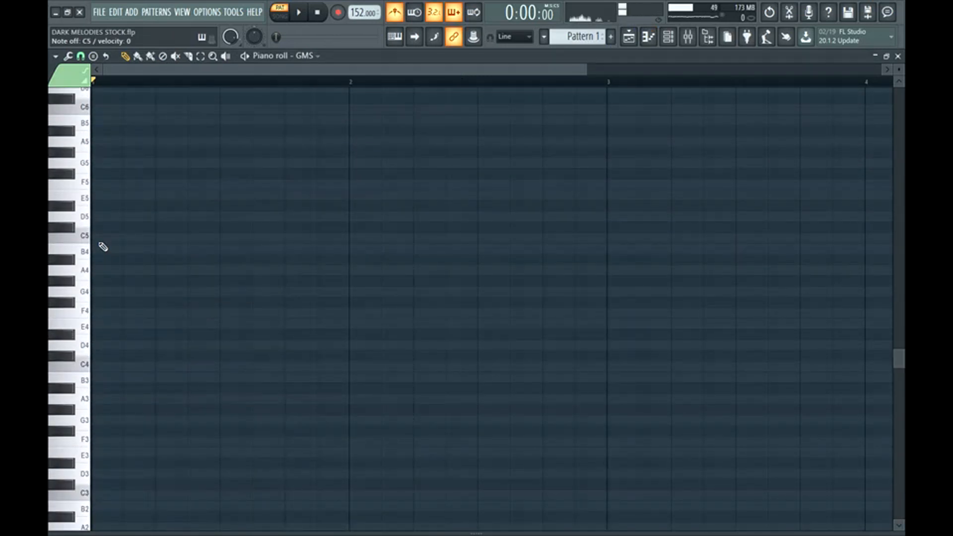
pyautogui.scroll(2, 103, 246)
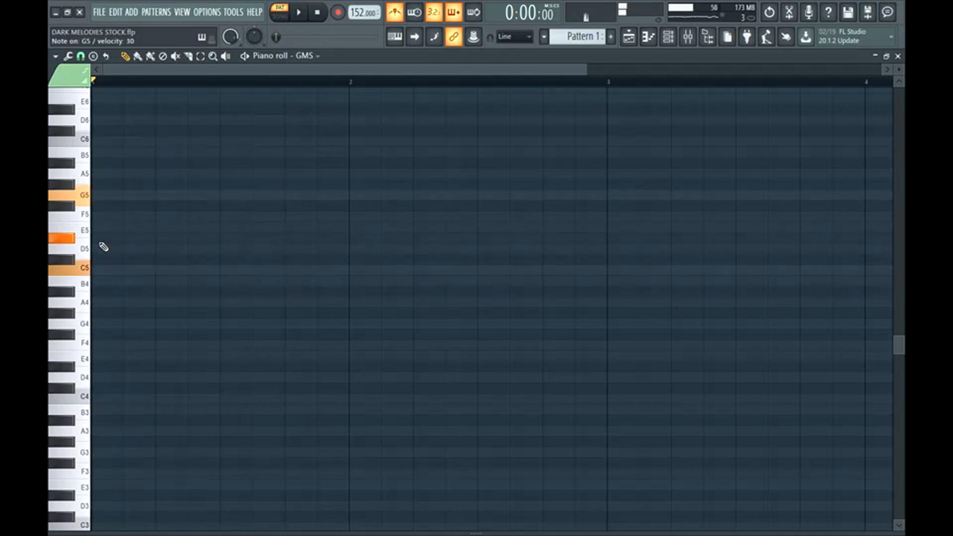
pyautogui.click(98, 270)
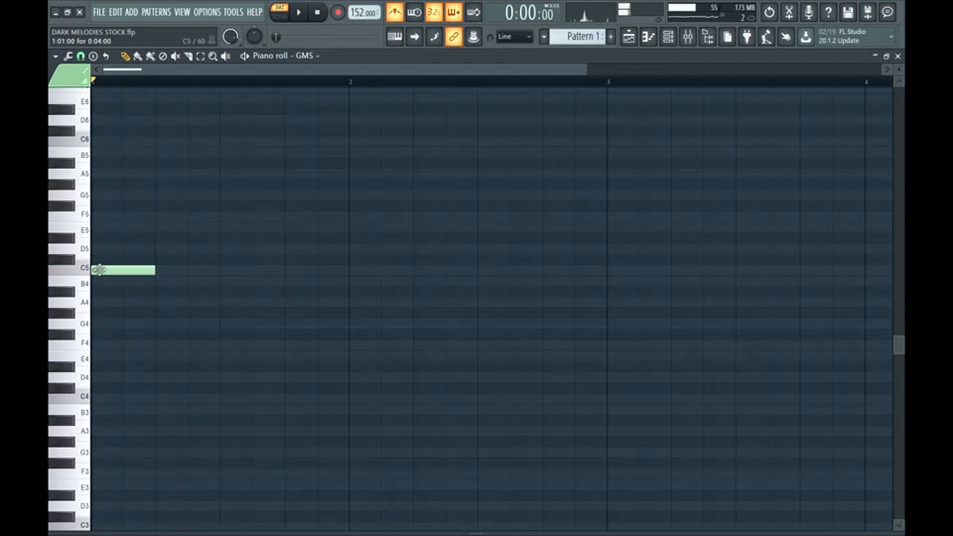
pyautogui.click(104, 238)
pyautogui.click(106, 196)
pyautogui.scroll(-2, 114, 186)
pyautogui.hotkey('ctrl', 'a')
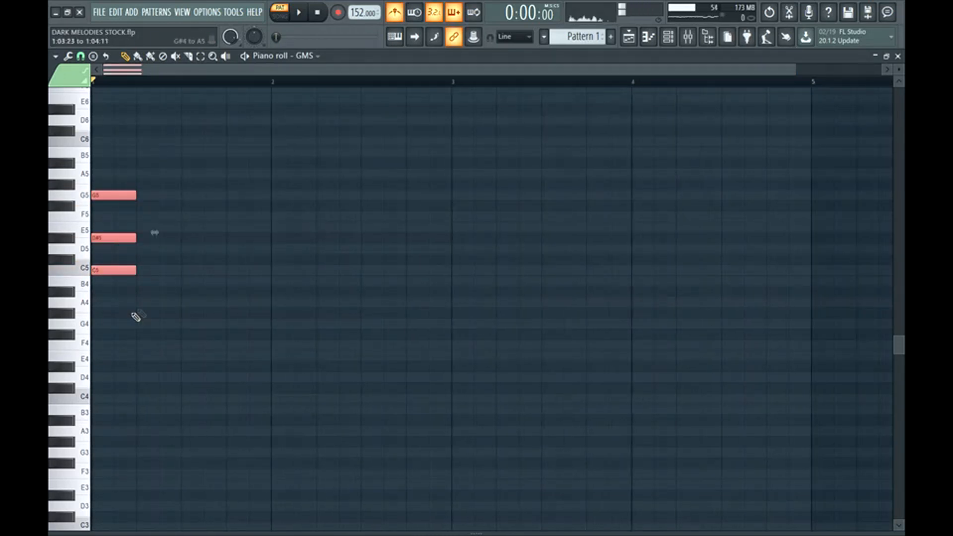
pyautogui.moveTo(135, 270); pyautogui.dragTo(181, 272)
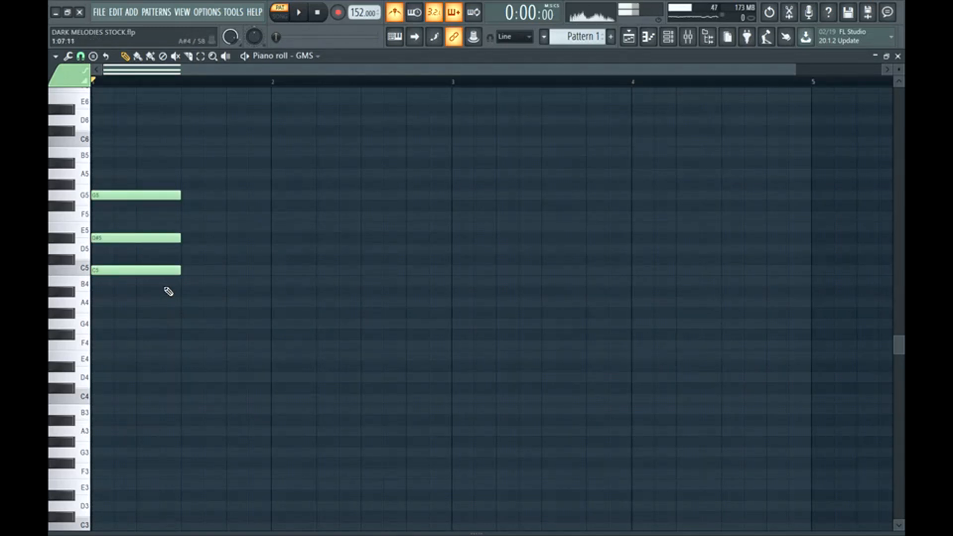
# Play the chord briefly and lengthen all three of its notes to fill bar 1.
pyautogui.click(177, 273)
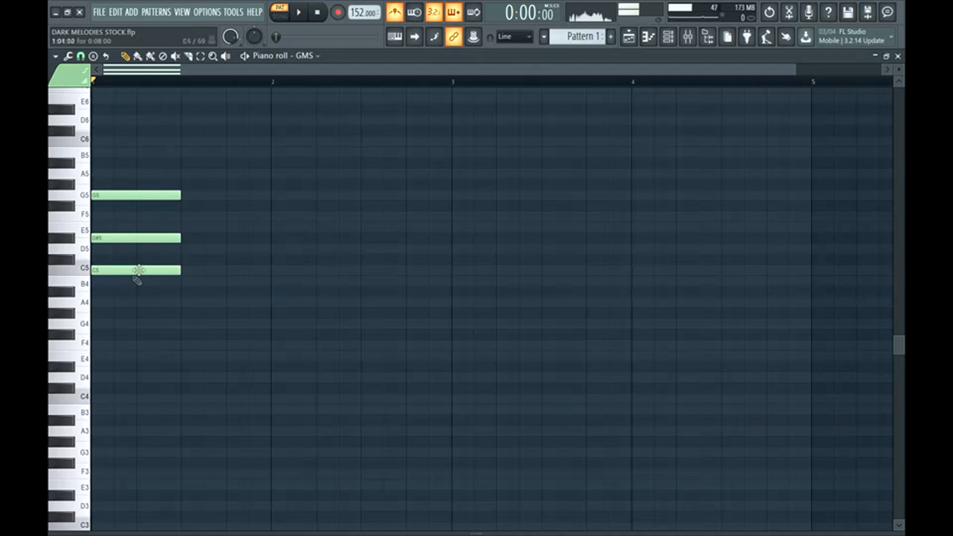
pyautogui.click(166, 275)
pyautogui.hotkey('ctrl', 'a')
pyautogui.press('space')
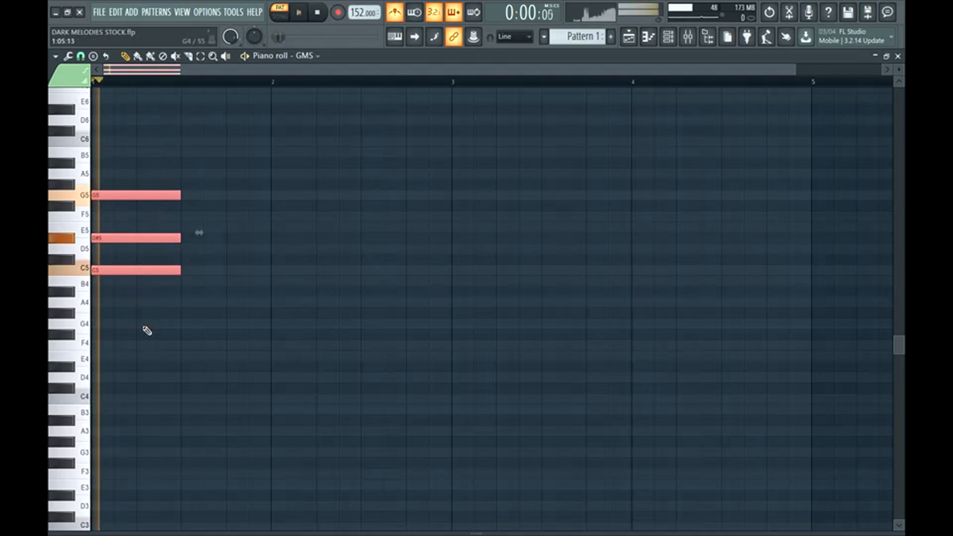
pyautogui.press('space')
pyautogui.moveTo(176, 271); pyautogui.dragTo(266, 270)
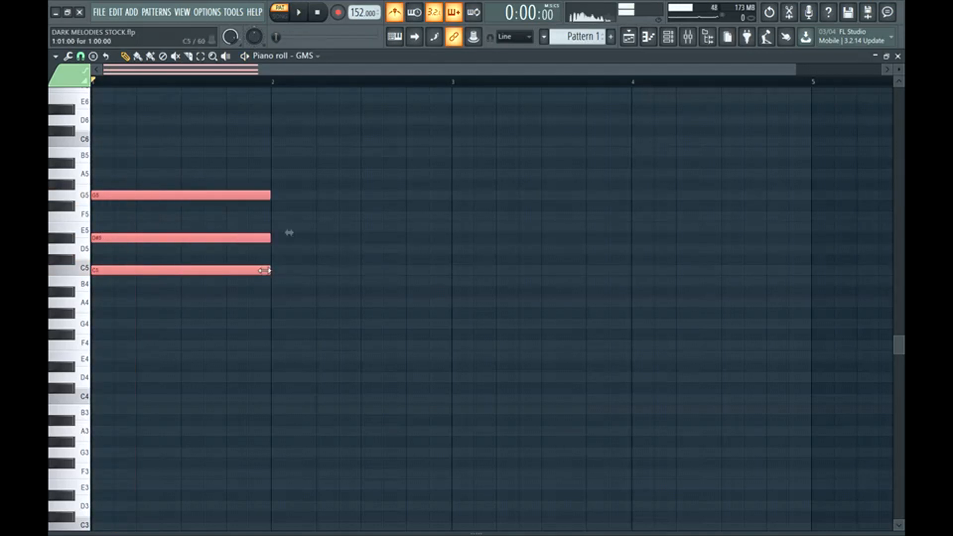
# Duplicate the chord into bar 2, lower the copy's D#5 note to D5, and play both chords.
pyautogui.hotkey('ctrl', 'b')
pyautogui.click(407, 178)
pyautogui.click(384, 237)
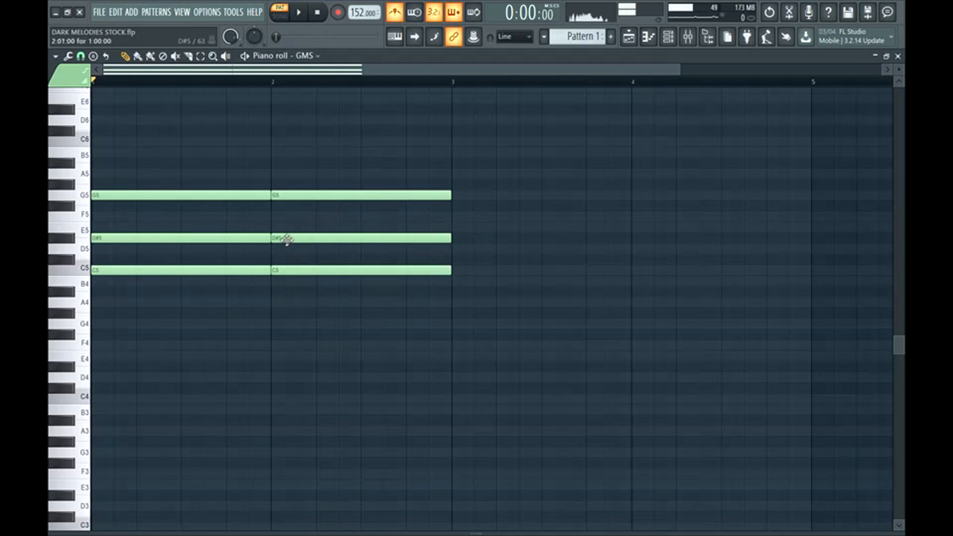
pyautogui.moveTo(288, 239); pyautogui.dragTo(291, 253)
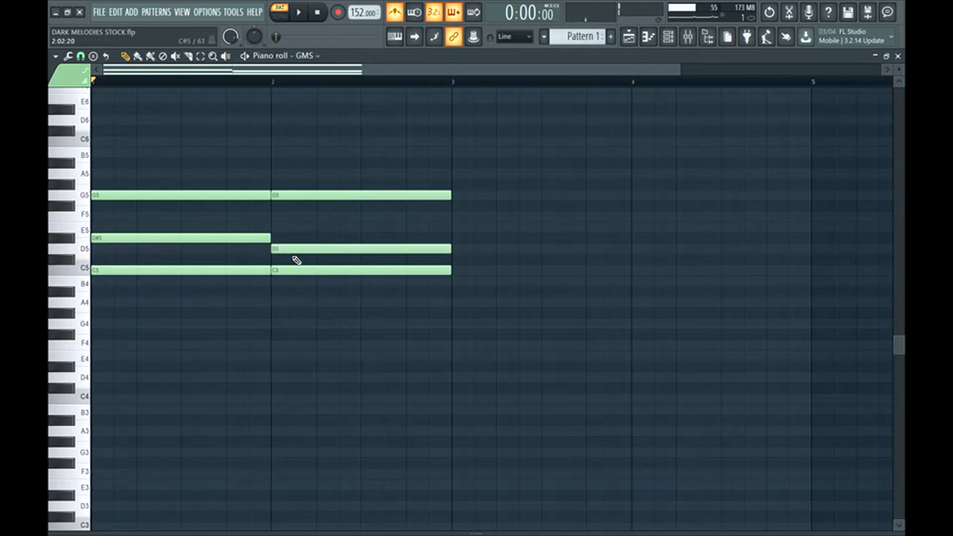
pyautogui.press('space')
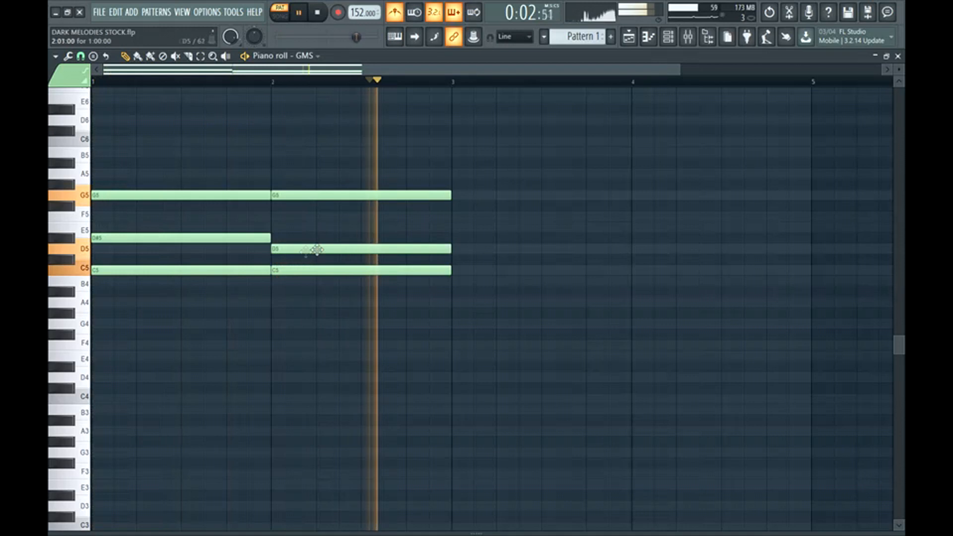
pyautogui.press('space')
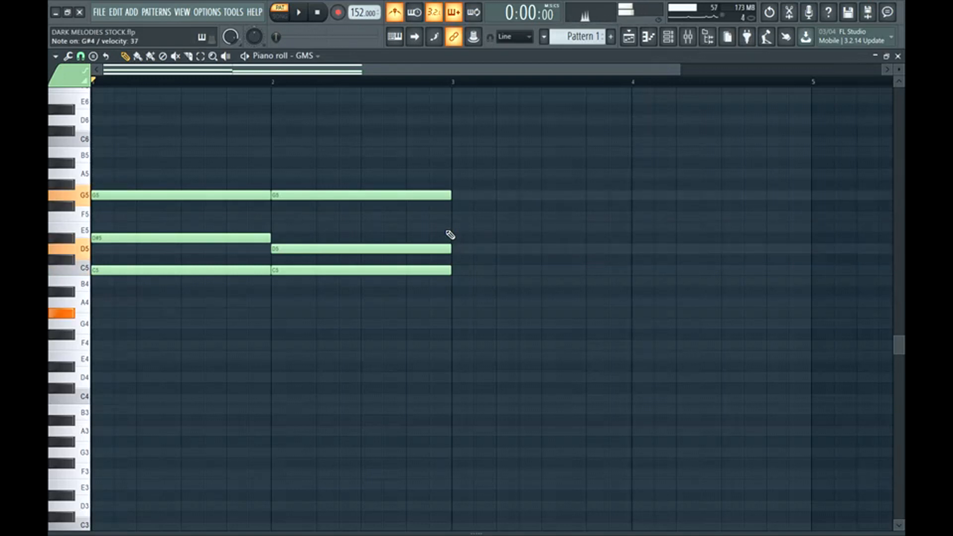
# Add one-bar G5, D5 and G4 notes as the bar 3 chord and play the progression.
pyautogui.click(459, 195)
pyautogui.click(463, 249)
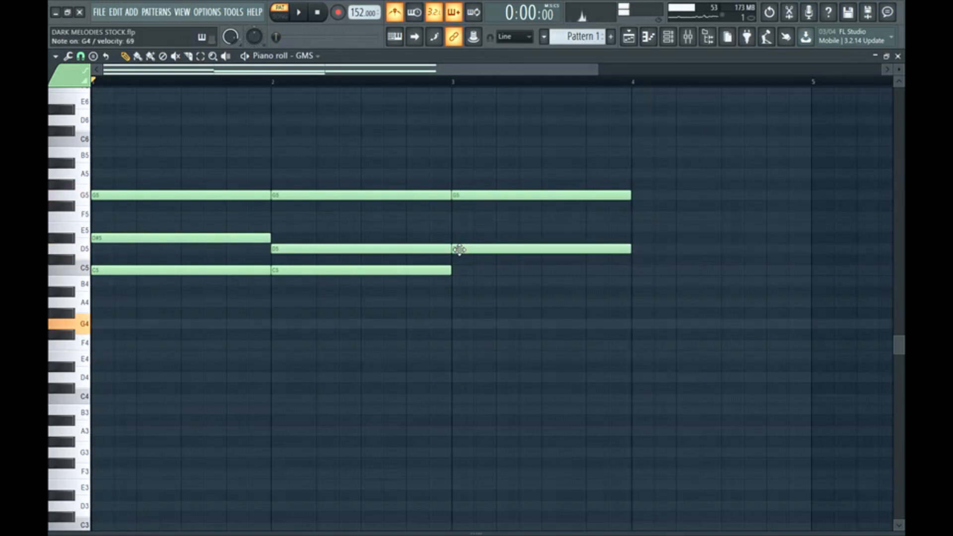
pyautogui.click(458, 325)
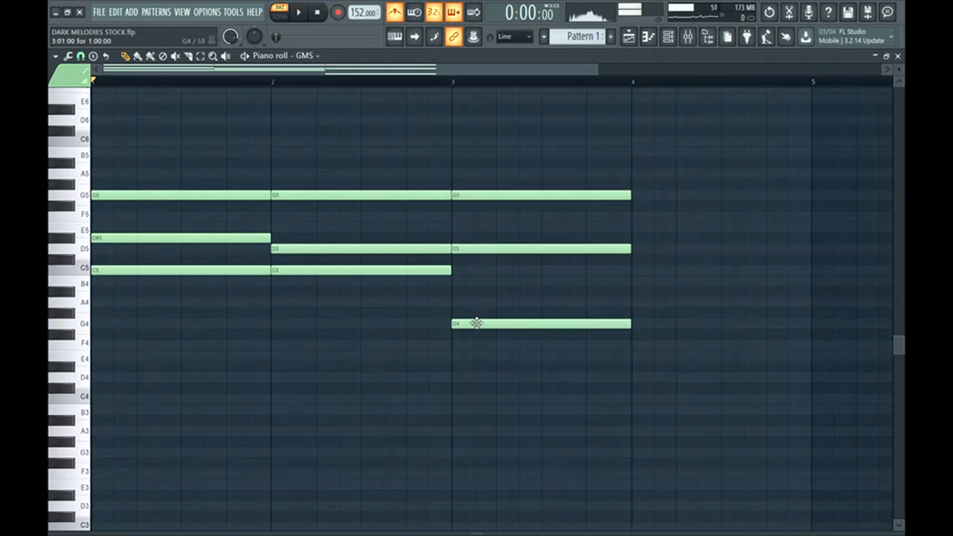
pyautogui.press('space')
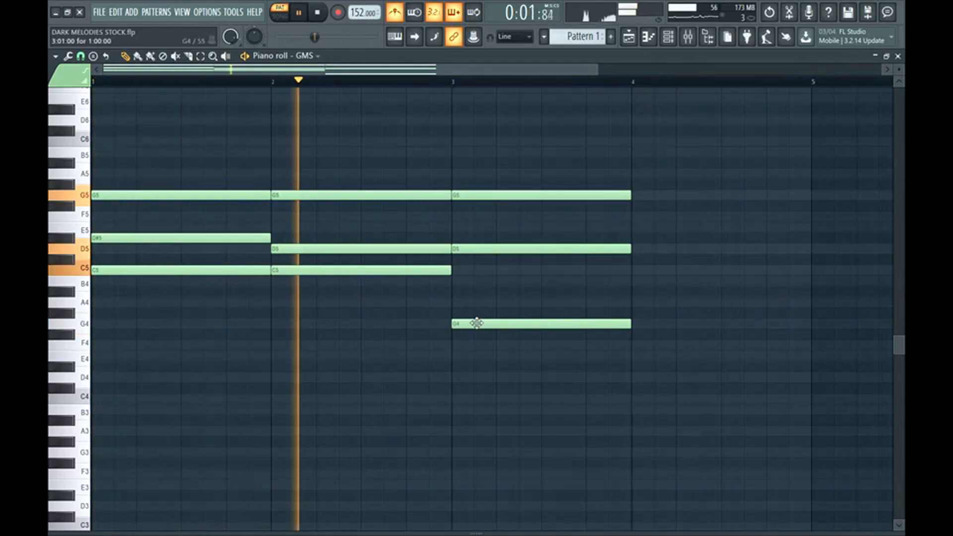
pyautogui.moveTo(597, 69); pyautogui.dragTo(670, 99)
pyautogui.press('space')
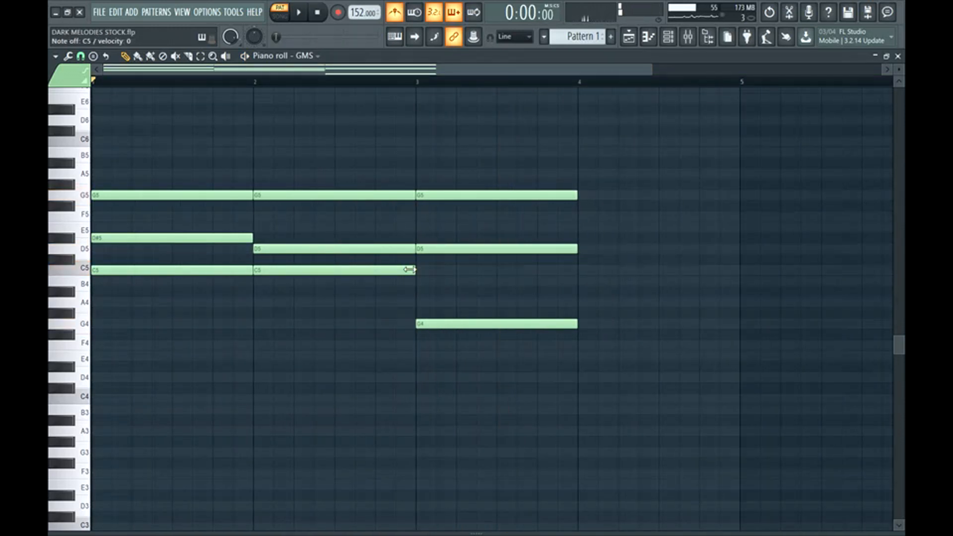
# Add one-bar G5, C5 and G#4 notes as the bar 4 chord.
pyautogui.click(582, 196)
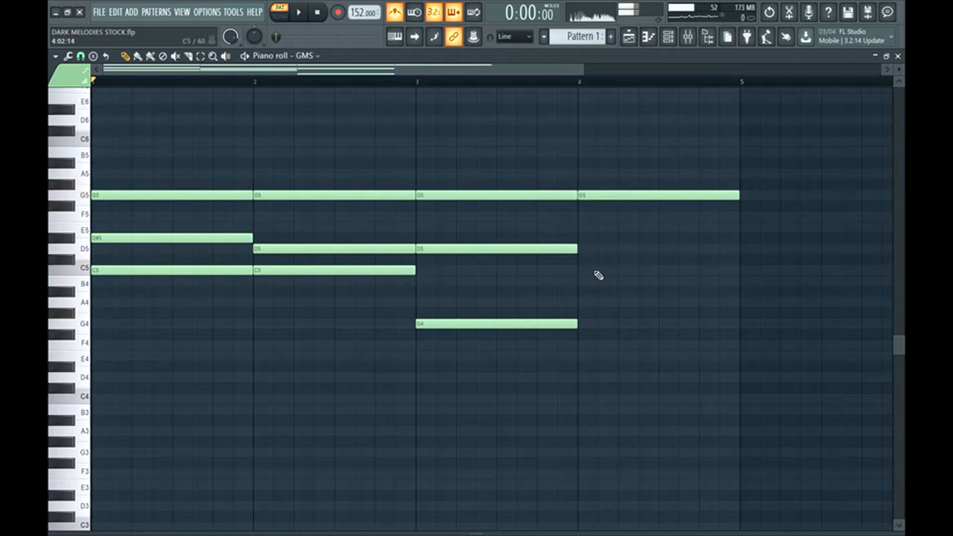
pyautogui.click(581, 270)
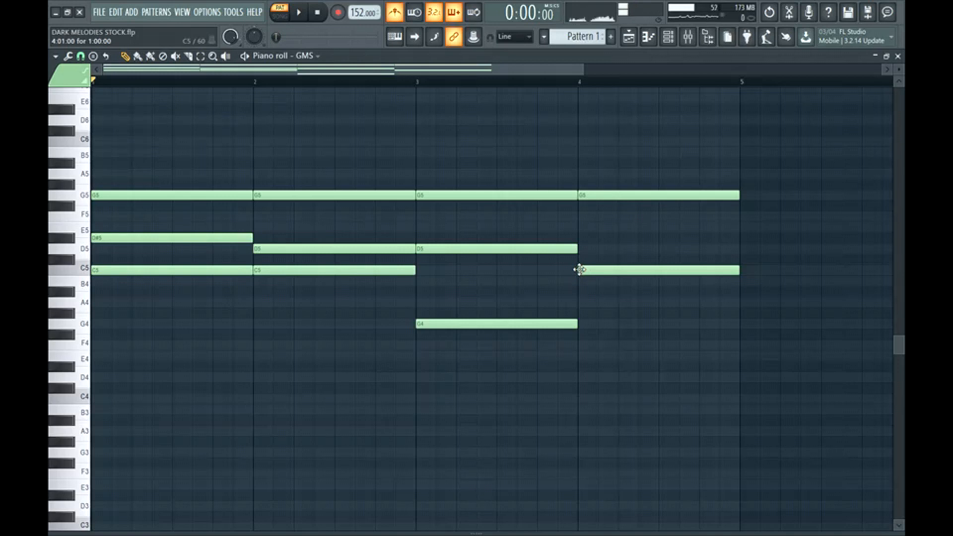
pyautogui.click(581, 313)
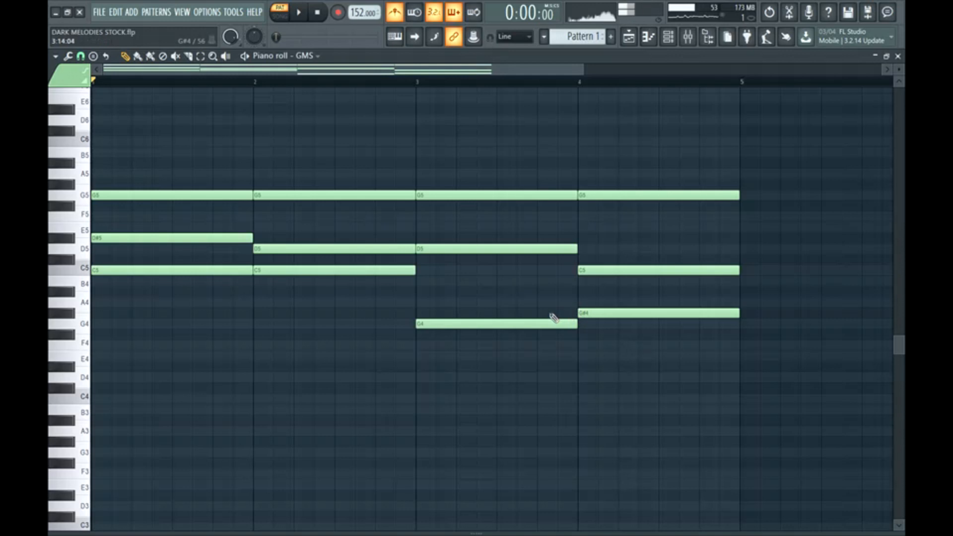
# Try the bar 4 G#4 note one octave higher, and move it back down.
pyautogui.moveTo(600, 302); pyautogui.dragTo(604, 328)
pyautogui.hotkey('ctrl', 'Up')
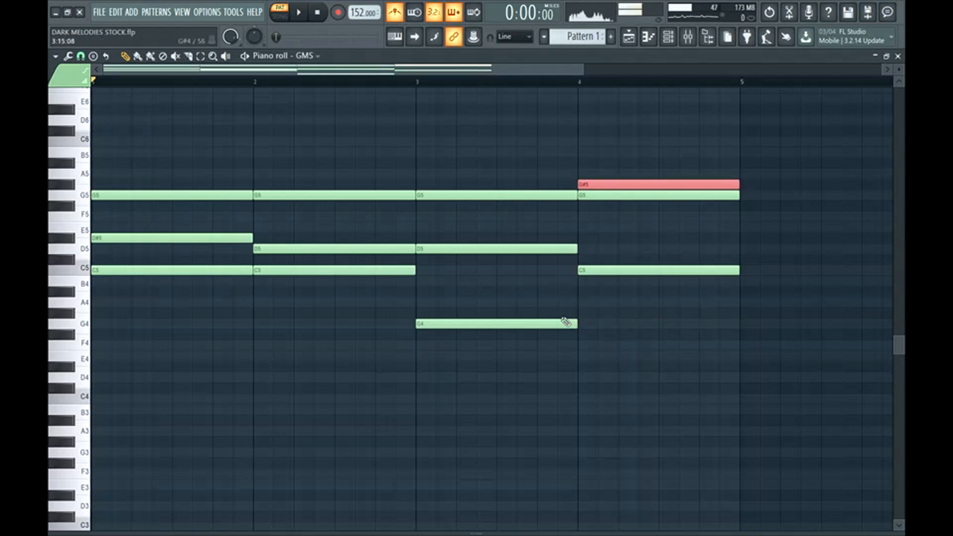
pyautogui.hotkey('ctrl', 'd')
pyautogui.moveTo(608, 136); pyautogui.dragTo(607, 221)
pyautogui.hotkey('ctrl', 'd')
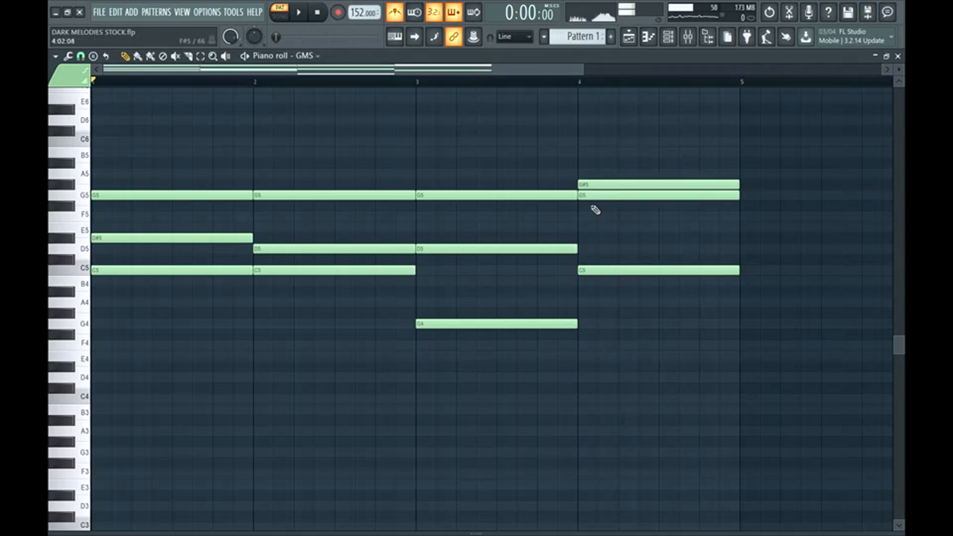
pyautogui.click(591, 184)
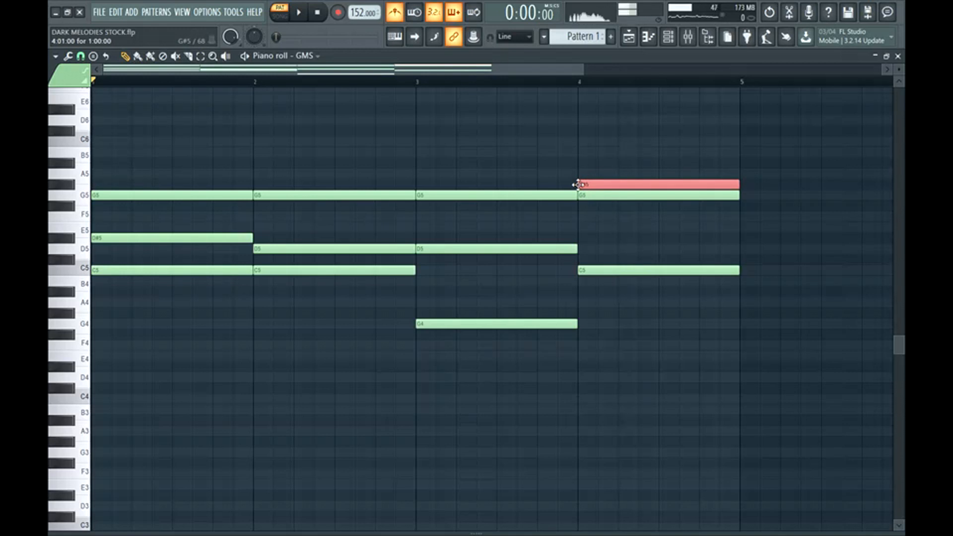
pyautogui.hotkey('ctrl', 'Down')
pyautogui.hotkey('ctrl', 'd')
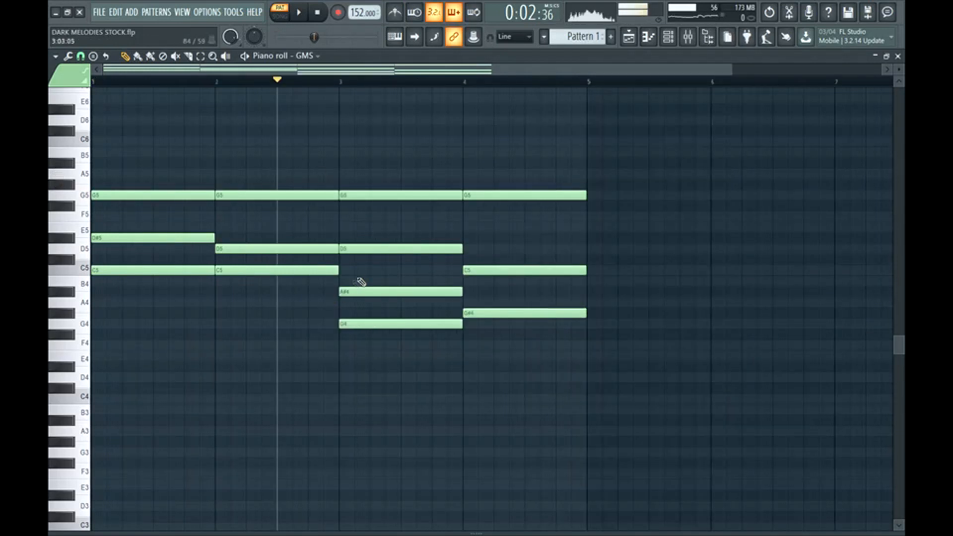
pyautogui.moveTo(368, 274); pyautogui.dragTo(375, 303)
pyautogui.keyDown('ctrl'); pyautogui.click(378, 274); pyautogui.keyUp('ctrl')
pyautogui.moveTo(377, 137); pyautogui.dragTo(401, 425)
pyautogui.keyDown('ctrl'); pyautogui.click(408, 368); pyautogui.keyUp('ctrl')
pyautogui.moveTo(363, 337); pyautogui.dragTo(363, 225)
pyautogui.keyDown('ctrl'); pyautogui.click(362, 227); pyautogui.keyUp('ctrl')
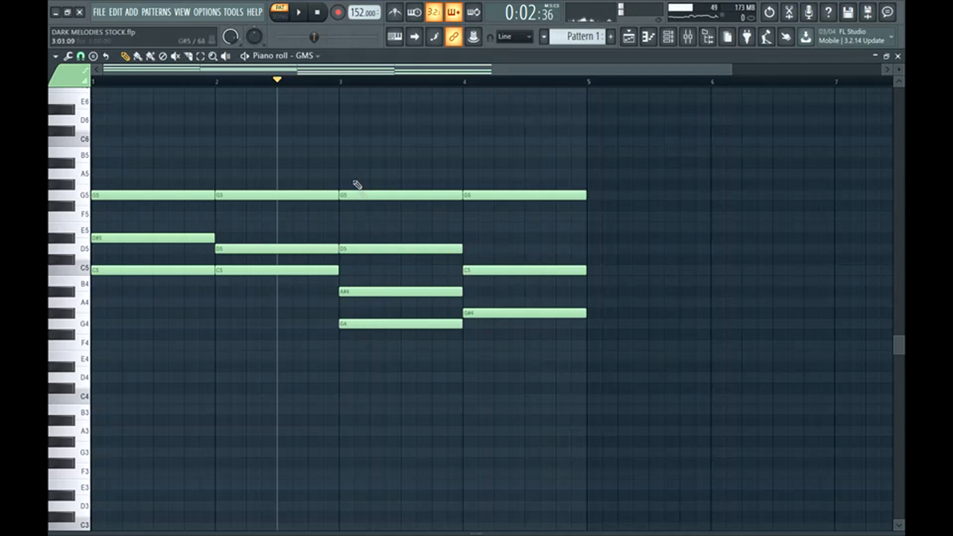
# Route the GMS channel to mixer insert 1.
pyautogui.press('space')
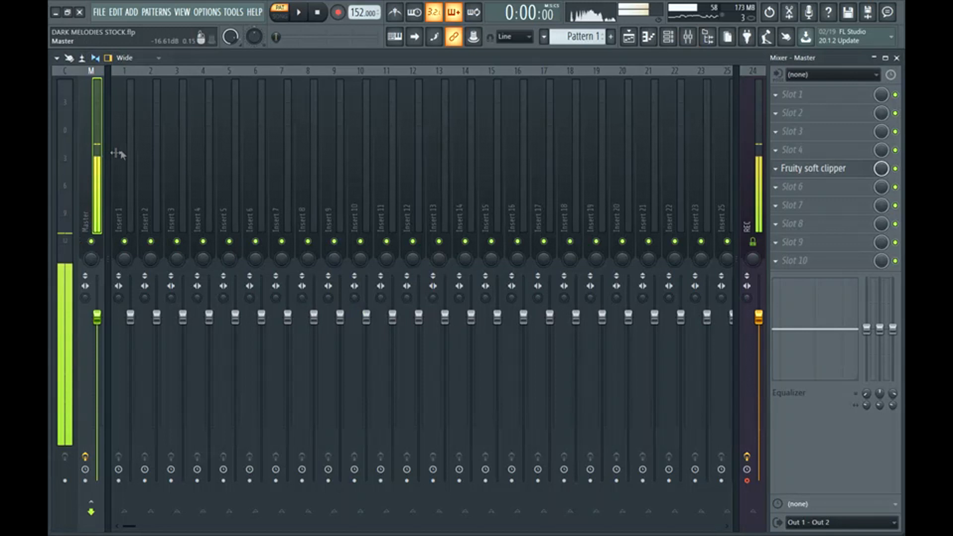
pyautogui.rightClick(127, 147)
pyautogui.click(294, 175)
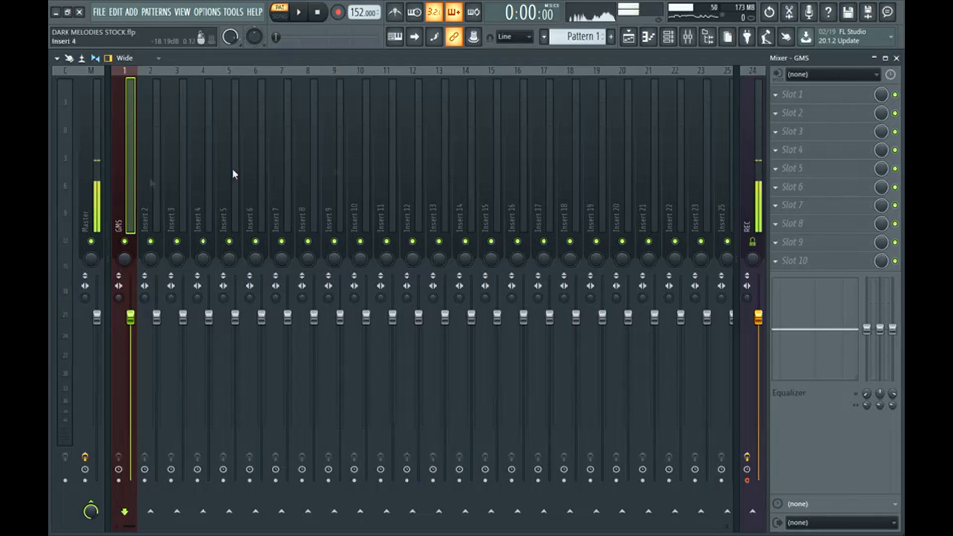
# Load the HalfTime effect into slot 1 of the GMS mixer track and play the melody through it.
pyautogui.click(796, 94)
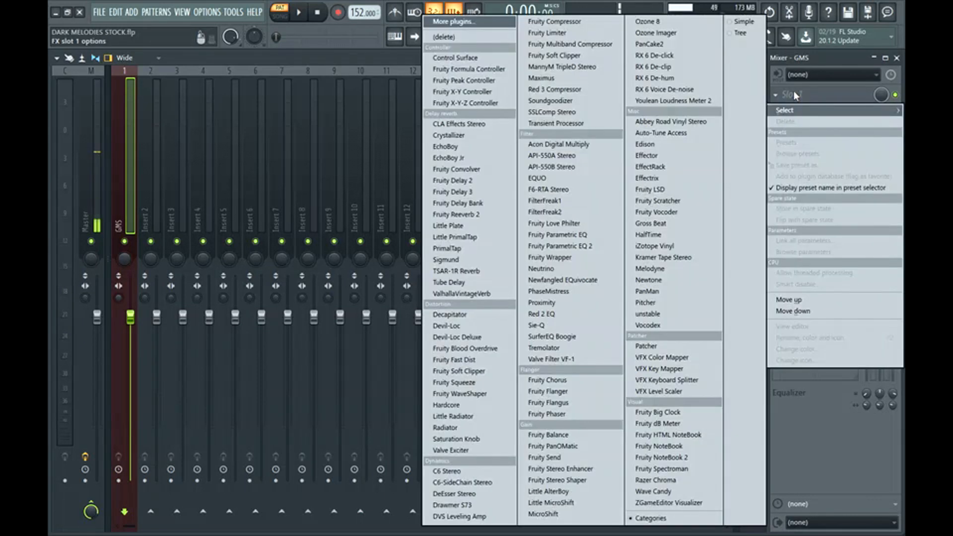
pyautogui.click(649, 238)
pyautogui.press('space')
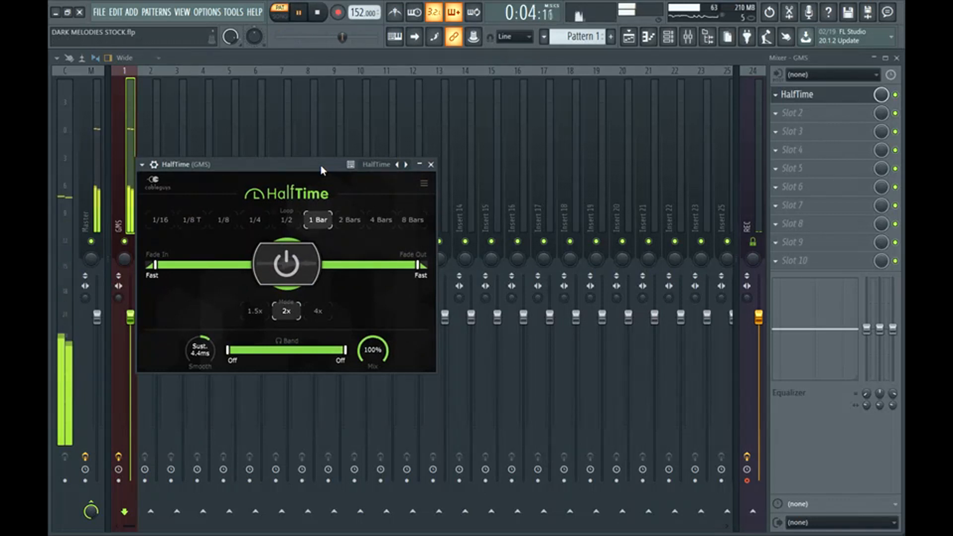
pyautogui.press('space')
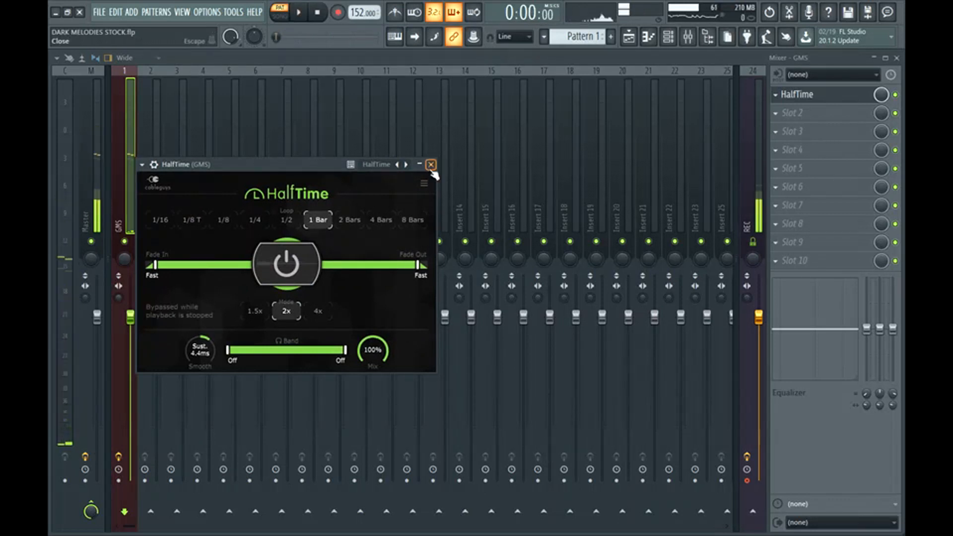
# Load Fruity Parametric EQ 2 into slot 2 of the GMS mixer track.
pyautogui.click(430, 164)
pyautogui.click(819, 119)
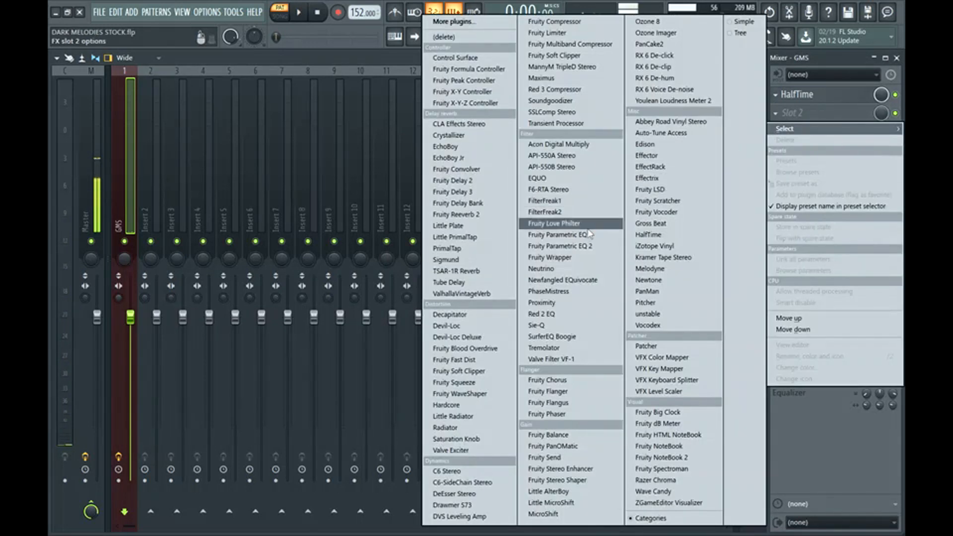
pyautogui.click(561, 233)
pyautogui.moveTo(350, 145); pyautogui.dragTo(367, 116)
# Change the filter order of EQ band 1 and lower it to cut the lows below about 90 Hz, checking by ear.
pyautogui.rightClick(206, 212)
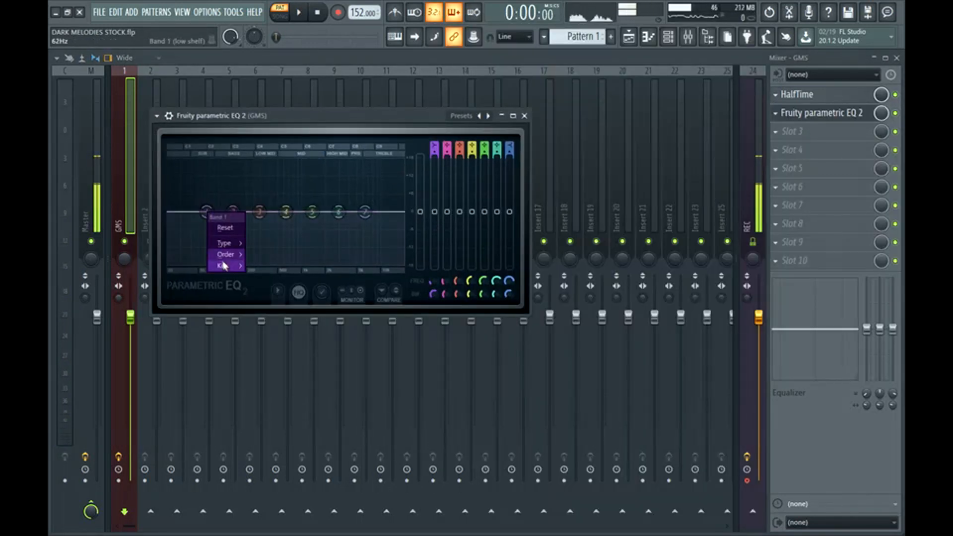
pyautogui.click(265, 254)
pyautogui.moveTo(206, 212); pyautogui.dragTo(226, 270)
pyautogui.press('space')
pyautogui.press('space')
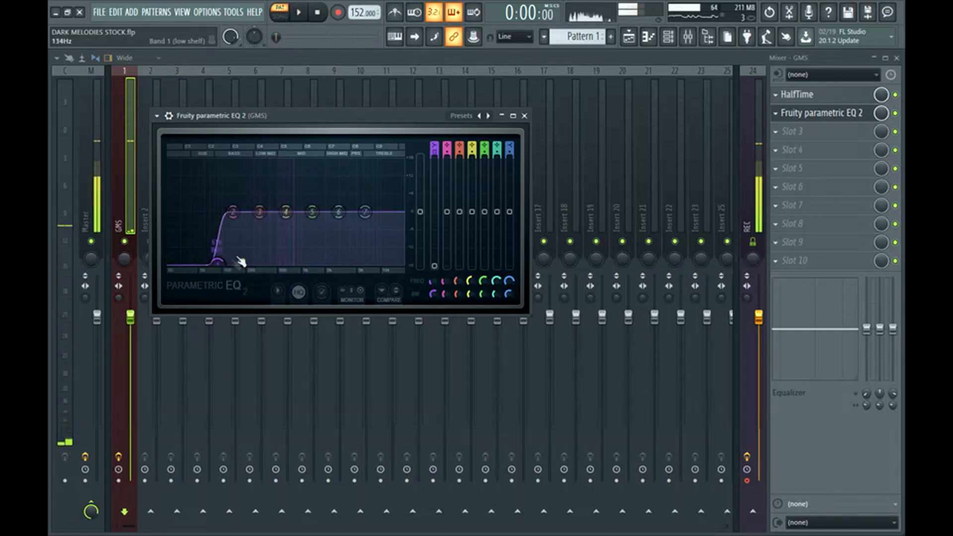
pyautogui.moveTo(332, 115); pyautogui.dragTo(350, 105)
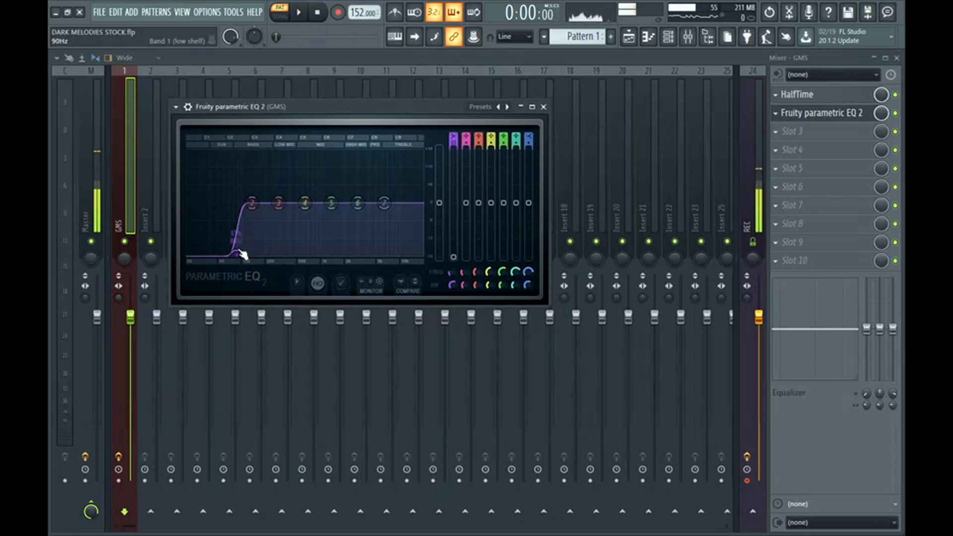
pyautogui.click(544, 107)
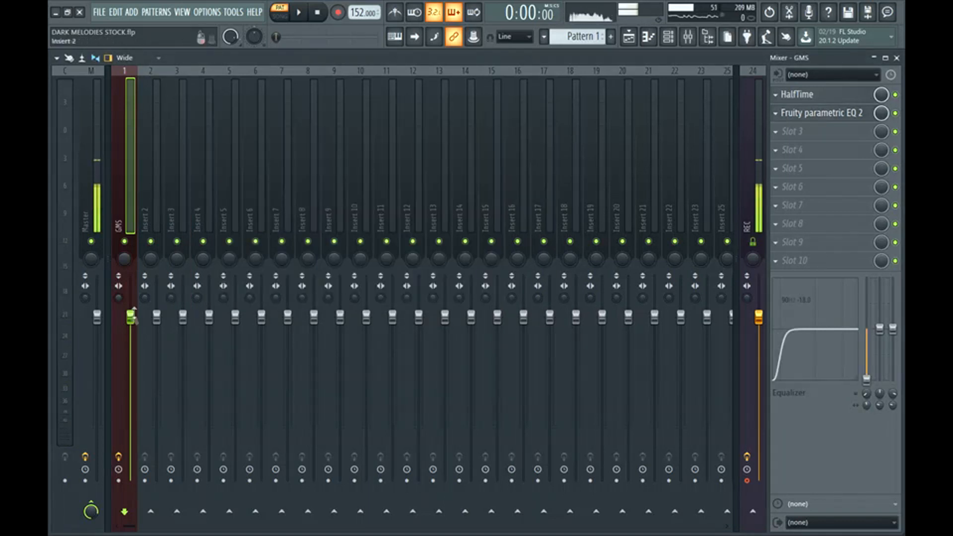
pyautogui.press('space')
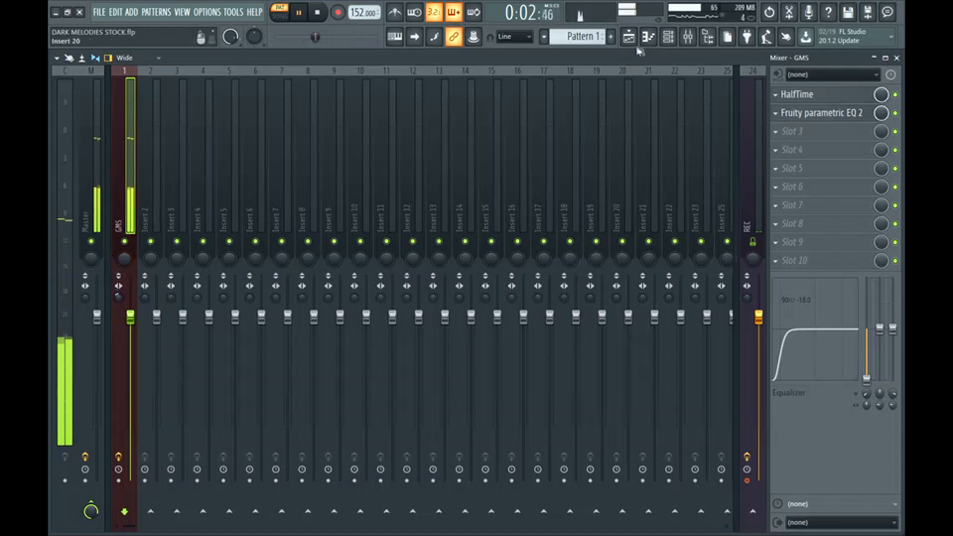
# Quick render Pattern 1 as an audio clip and place it on Track 2 at bar 1 of the playlist.
pyautogui.click(820, 133)
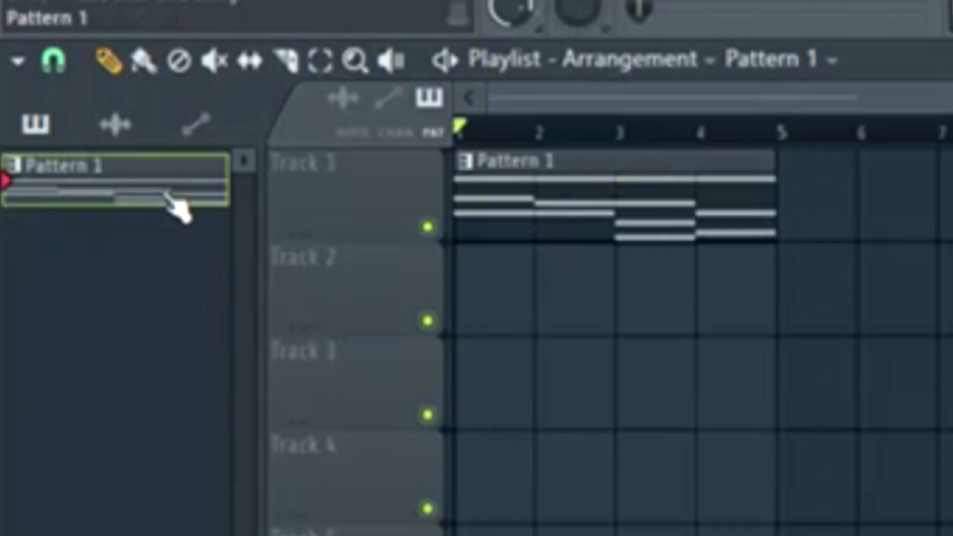
pyautogui.rightClick(174, 206)
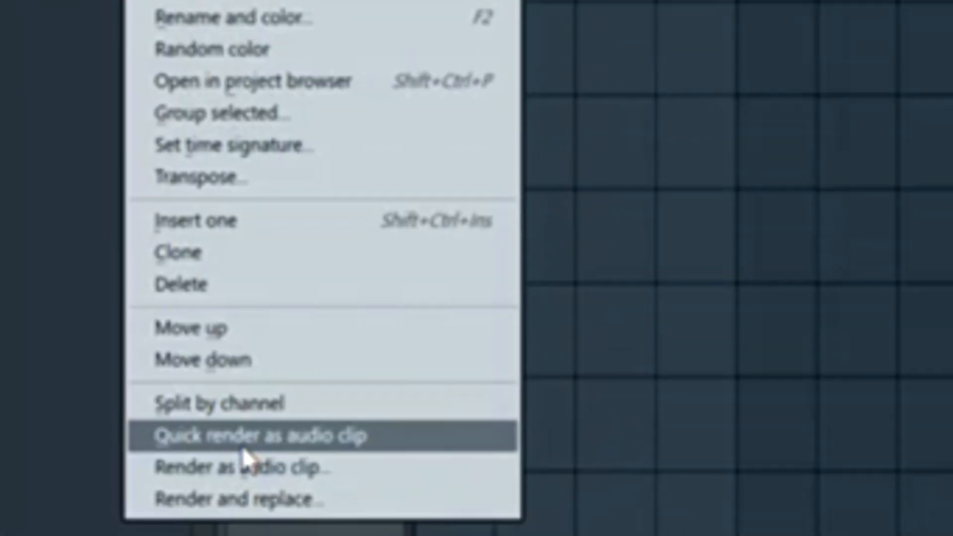
pyautogui.click(242, 446)
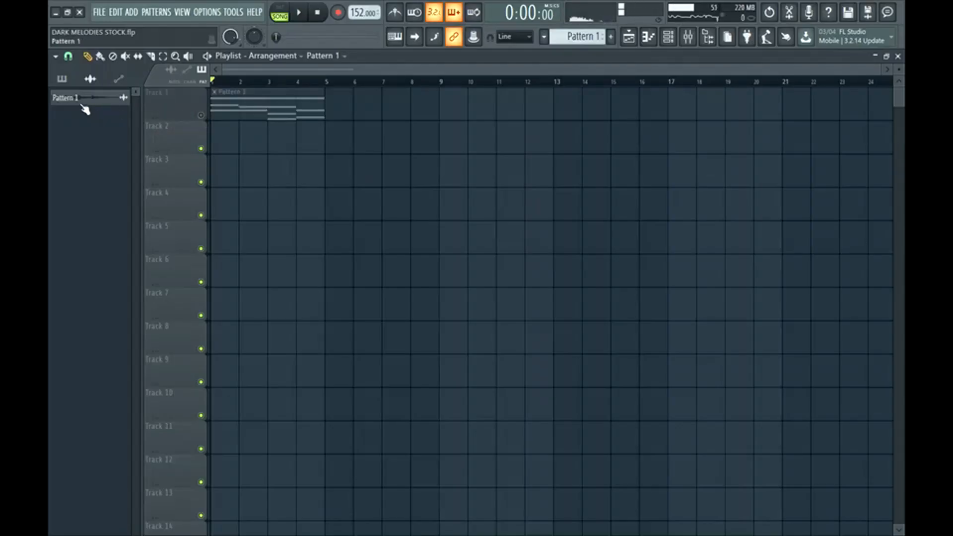
pyautogui.moveTo(82, 106); pyautogui.dragTo(220, 146)
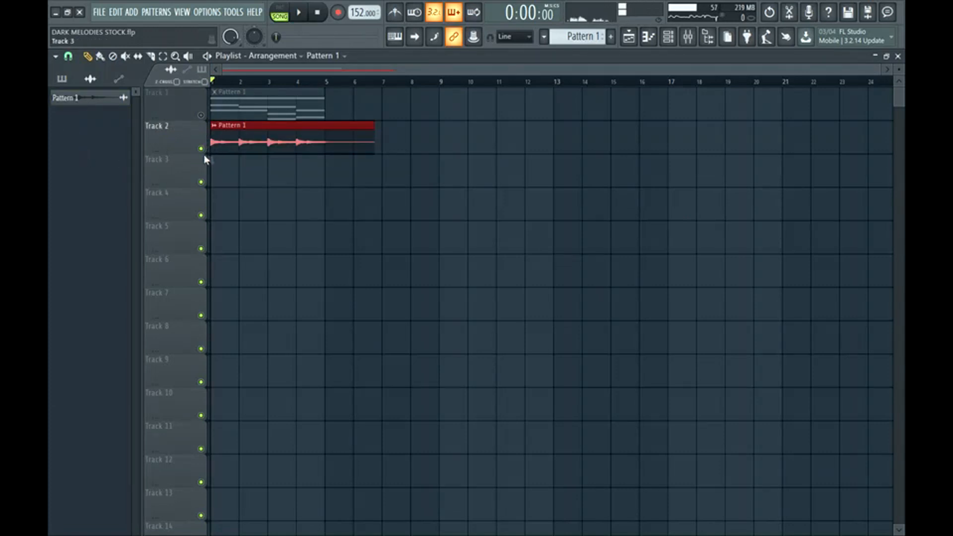
# Reverse the rendered Pattern 1 audio clip in its channel settings.
pyautogui.press('F6')
pyautogui.click(330, 134)
pyautogui.moveTo(352, 191); pyautogui.dragTo(374, 153)
pyautogui.click(354, 289)
# With grid snapping set to none, trim the reversed clip's silent start and align the clip with bars 1 to 4.
pyautogui.click(70, 59)
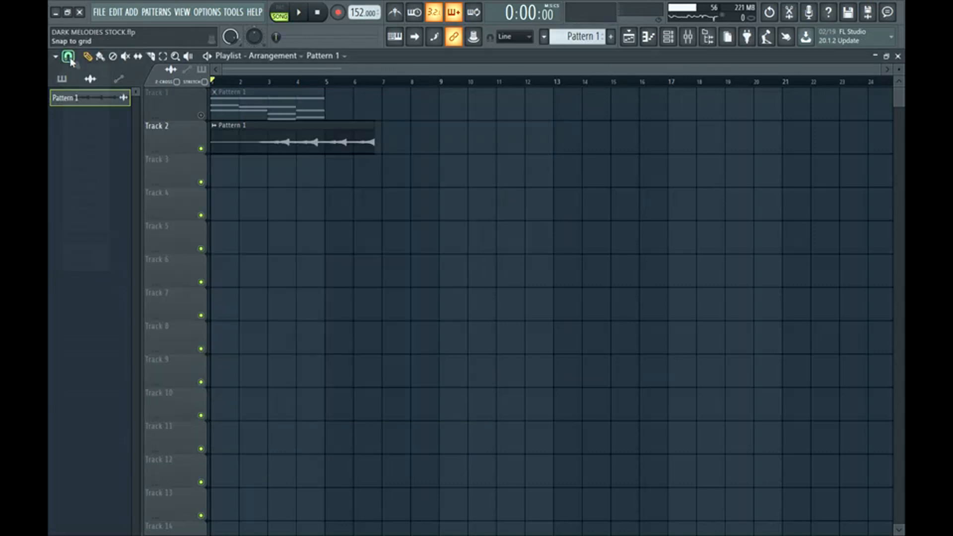
pyautogui.click(91, 114)
pyautogui.moveTo(214, 151); pyautogui.dragTo(236, 156)
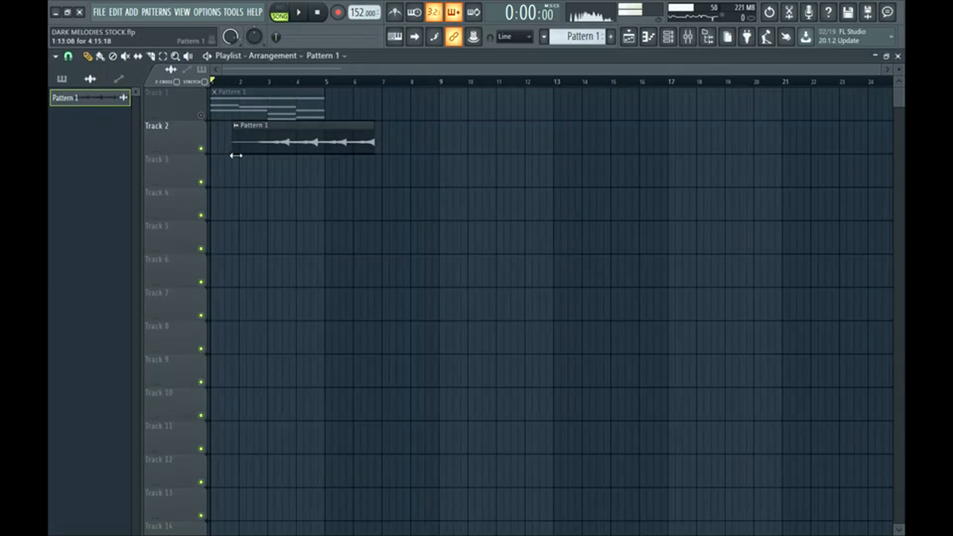
pyautogui.moveTo(274, 153)
pyautogui.mouseDown()
pyautogui.moveTo(246, 153)
pyautogui.moveTo(279, 153)
pyautogui.mouseUp()
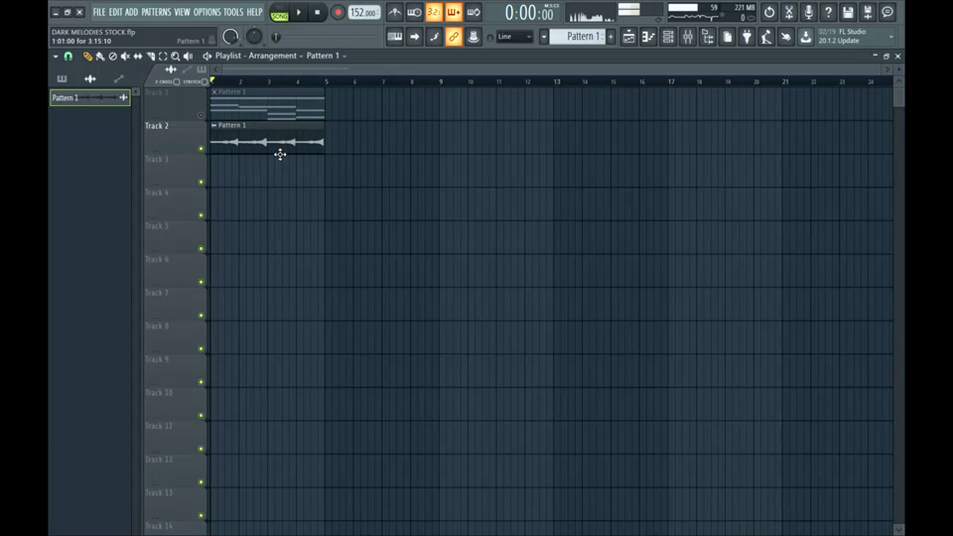
pyautogui.scroll(10, 329, 145)
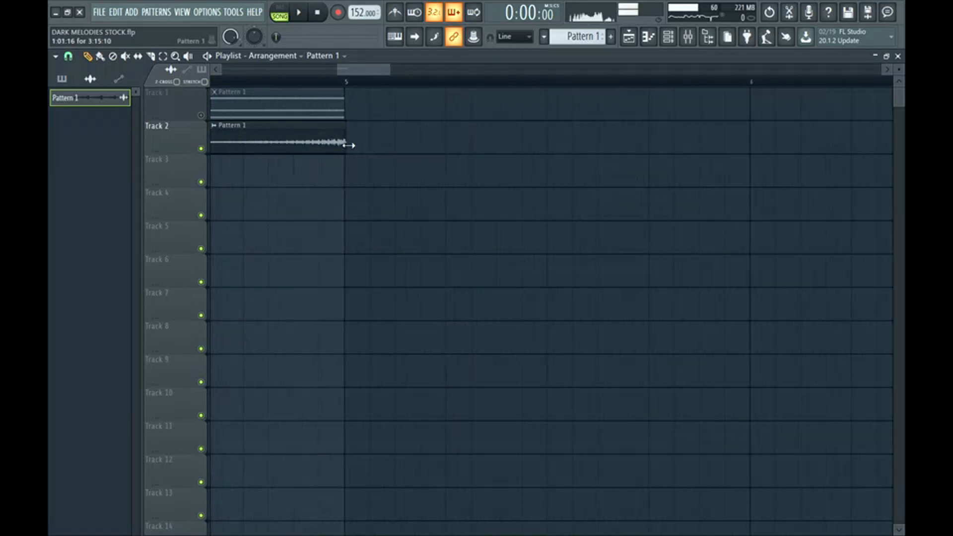
pyautogui.scroll(-10, 312, 151)
pyautogui.press('space')
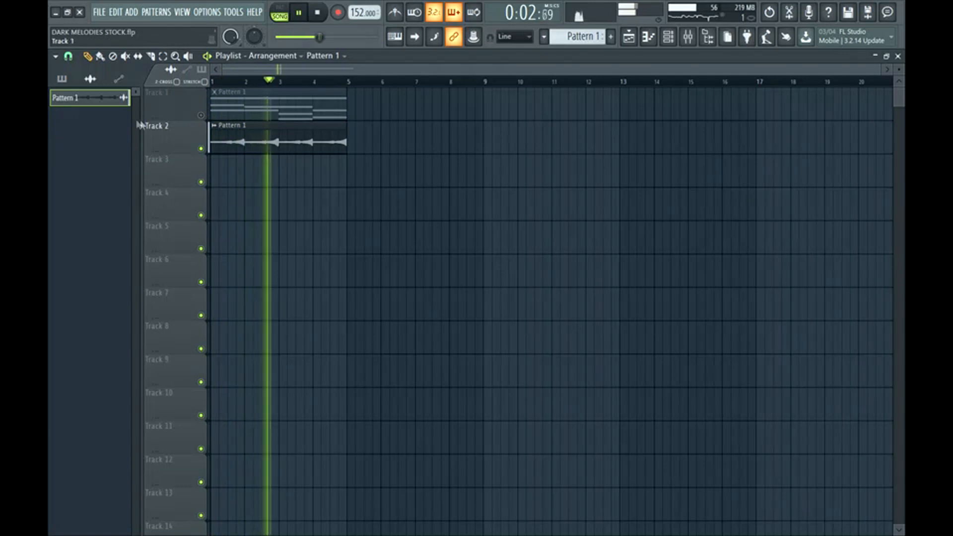
# Set the playlist snap to Bar and solo Track 2.
pyautogui.click(73, 63)
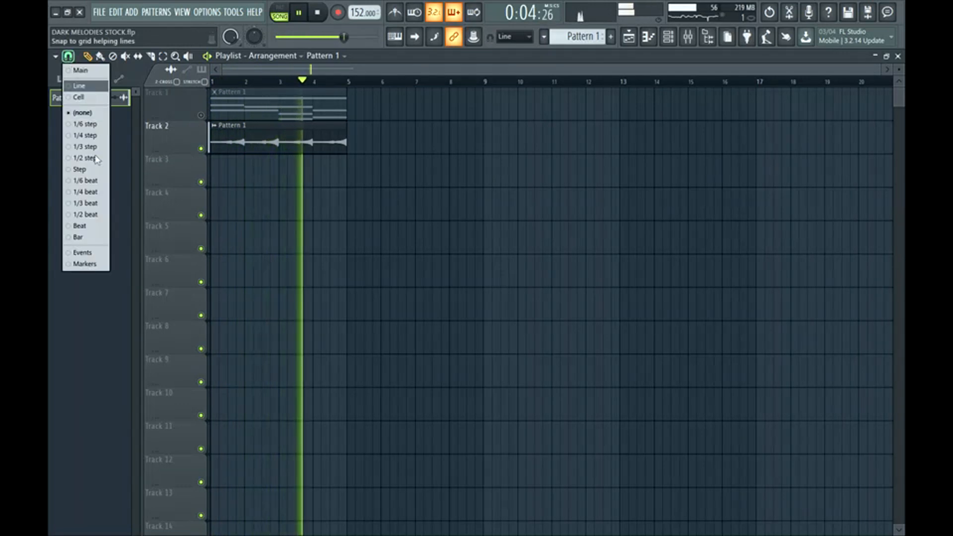
pyautogui.click(88, 238)
pyautogui.press('space')
pyautogui.rightClick(201, 149)
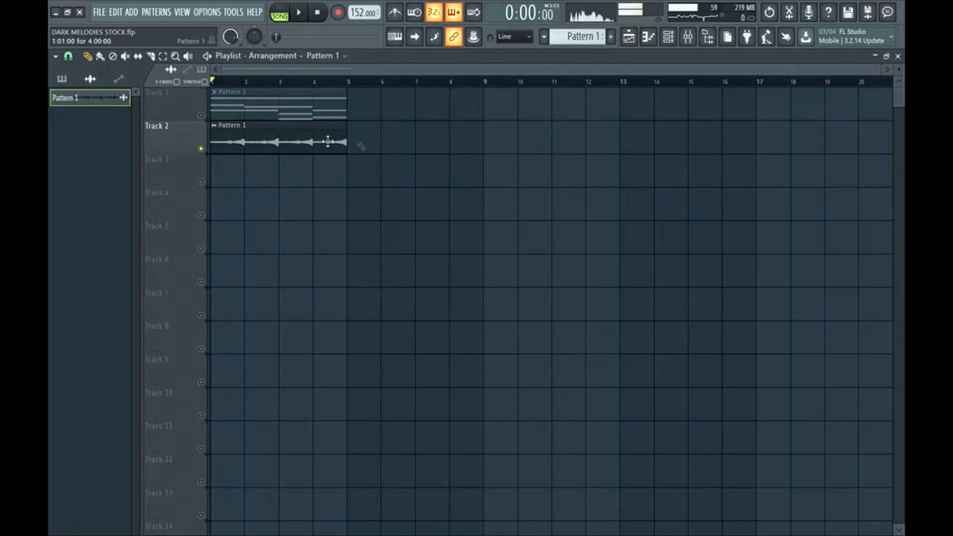
# Remove HalfTime from the GMS mixer track and route the rendered Pattern 1 clip's channel to insert 1.
pyautogui.click(688, 36)
pyautogui.click(775, 95)
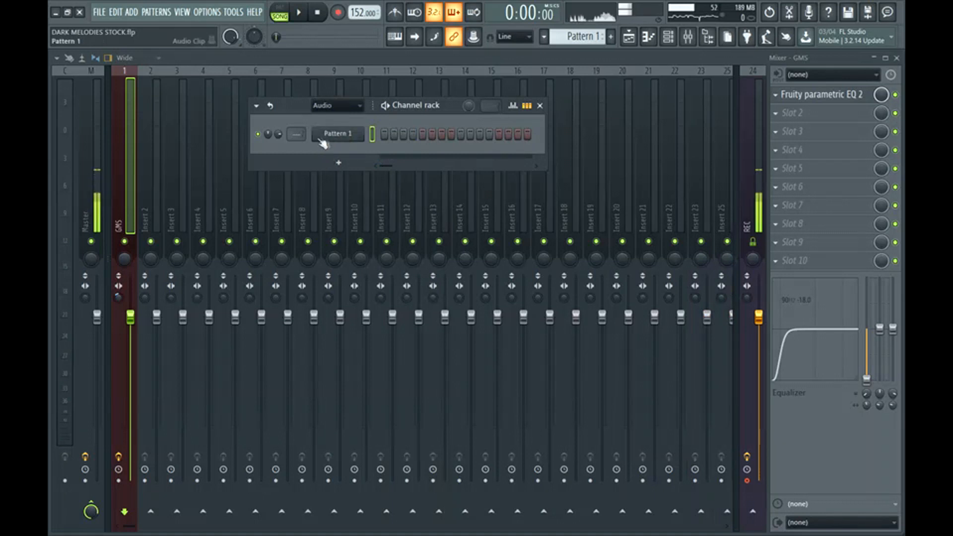
pyautogui.click(337, 105)
pyautogui.click(325, 113)
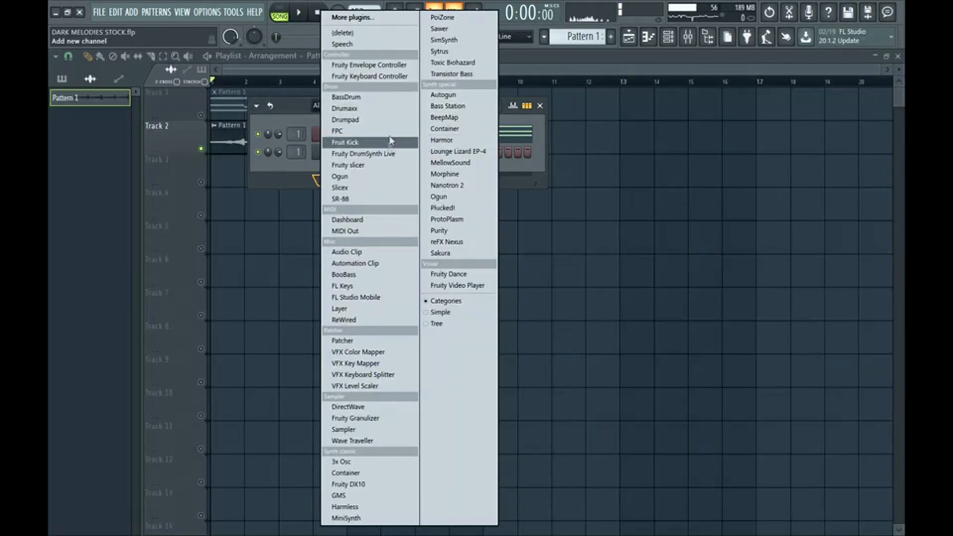
# Add a SimSynth channel and select its BellsHigh preset.
pyautogui.click(461, 40)
pyautogui.click(445, 188)
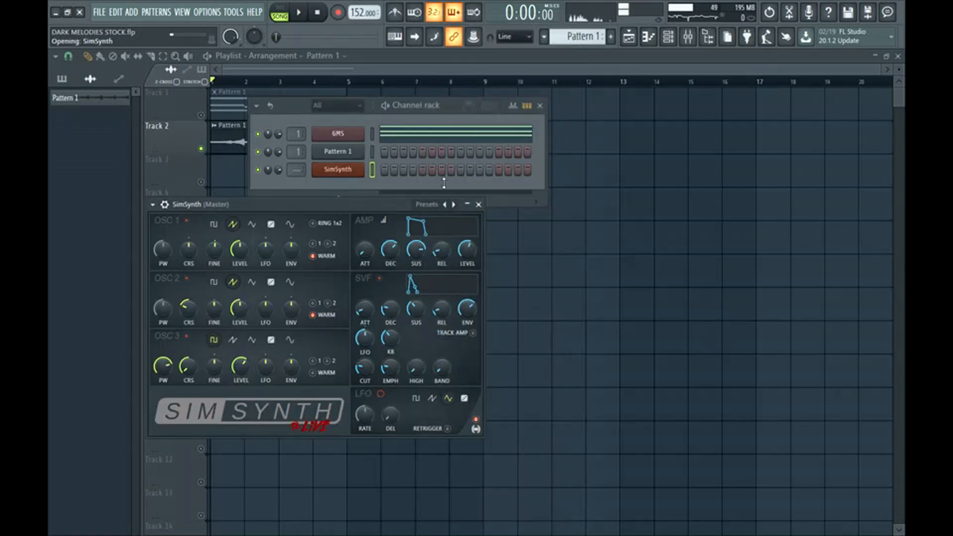
pyautogui.click(453, 204)
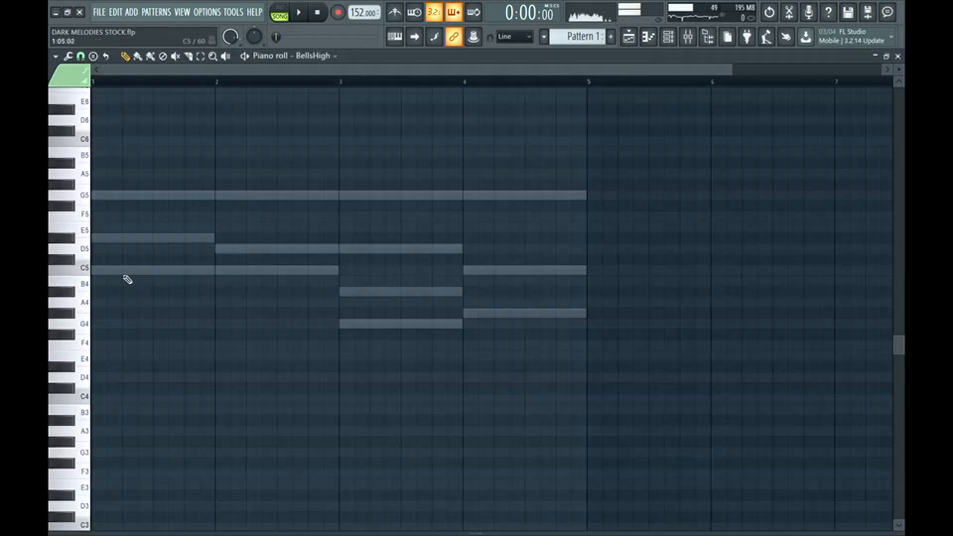
# Write the bar 1 BellsHigh melody with short, evenly spaced C5, G4, G#4 and C5 notes, checking it by ear.
pyautogui.moveTo(114, 273); pyautogui.dragTo(96, 277)
pyautogui.moveTo(214, 271); pyautogui.dragTo(199, 271)
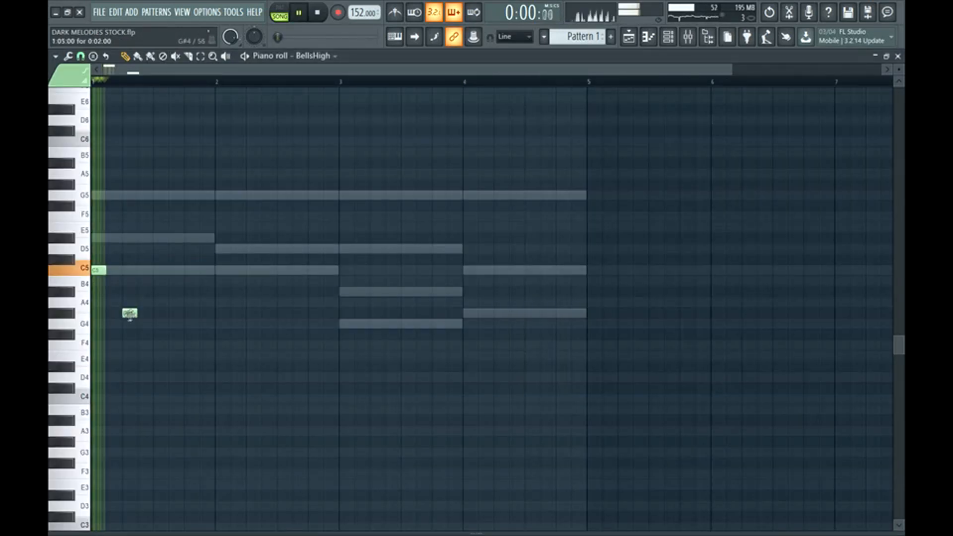
pyautogui.press('space')
pyautogui.moveTo(130, 313); pyautogui.dragTo(131, 323)
pyautogui.press('space')
pyautogui.press('space')
pyautogui.click(160, 292)
pyautogui.moveTo(161, 292); pyautogui.dragTo(161, 314)
pyautogui.press('space')
pyautogui.press('space')
pyautogui.click(189, 271)
pyautogui.press('space')
# Continue the melody in bar 2 with short D5, G4, G#4 and D#5 notes.
pyautogui.click(223, 250)
pyautogui.press('space')
pyautogui.click(254, 324)
pyautogui.click(279, 311)
pyautogui.press('space')
pyautogui.press('space')
pyautogui.click(316, 238)
# Write the bar 3 melody with short D5, G4, G#4 and D#4 notes, adjusting them by ear.
pyautogui.click(346, 249)
pyautogui.press('space')
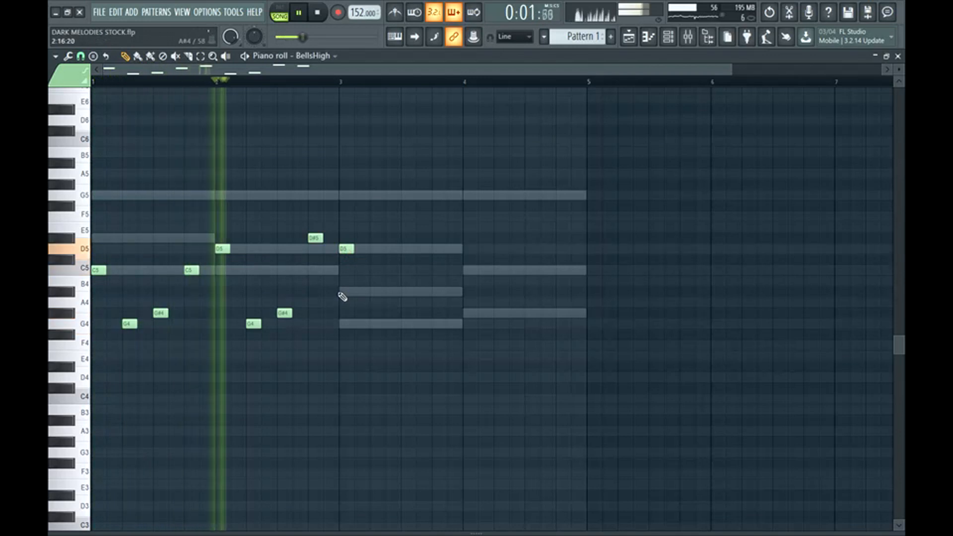
pyautogui.press('space')
pyautogui.click(393, 314)
pyautogui.moveTo(424, 355); pyautogui.dragTo(441, 366)
pyautogui.click(342, 82)
pyautogui.press('space')
pyautogui.press('space')
pyautogui.moveTo(394, 313); pyautogui.dragTo(408, 314)
pyautogui.press('space')
# Finish the melody in bar 4 with short, descending F4, D#4, D4 and C4 notes, checking it by ear.
pyautogui.click(466, 346)
pyautogui.press('space')
pyautogui.press('space')
pyautogui.click(515, 314)
pyautogui.click(531, 292)
pyautogui.press('space')
pyautogui.press('space')
pyautogui.moveTo(513, 315); pyautogui.dragTo(513, 323)
pyautogui.moveTo(531, 293); pyautogui.dragTo(511, 306)
pyautogui.press('space')
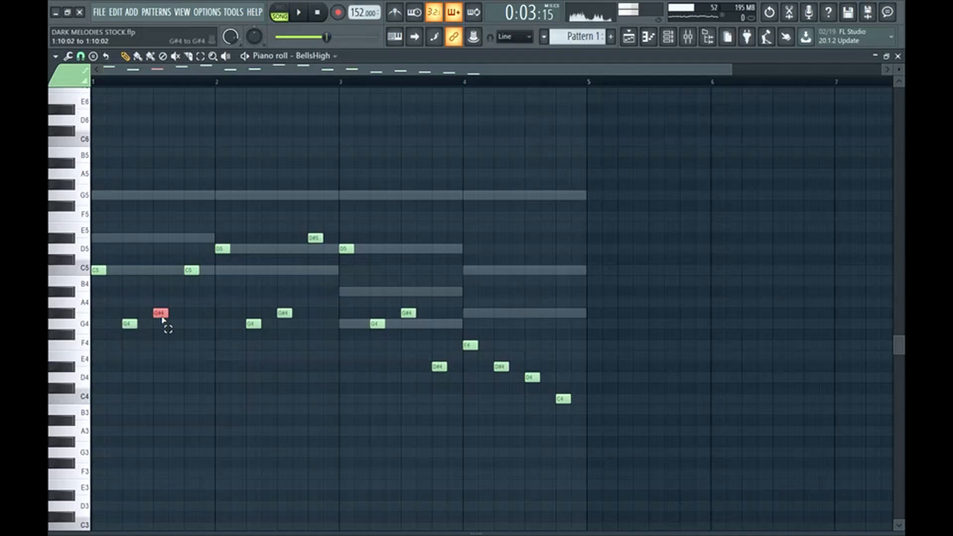
# Select groups of melody notes in turn to examine the repeated G4 and G#4 pairs and the varying notes around them.
pyautogui.moveTo(249, 288); pyautogui.dragTo(297, 358)
pyautogui.keyDown('ctrl'); pyautogui.click(324, 279); pyautogui.keyUp('ctrl')
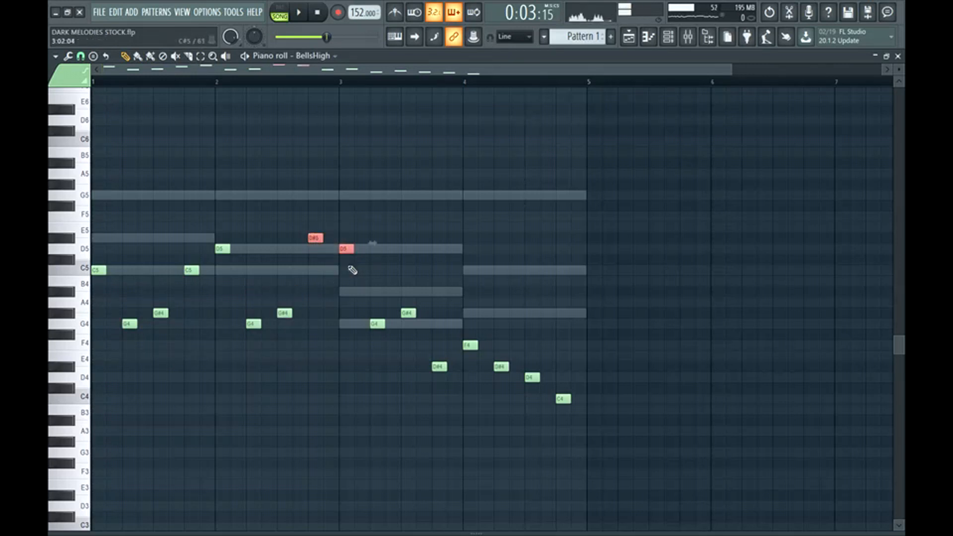
pyautogui.moveTo(356, 287); pyautogui.dragTo(435, 338)
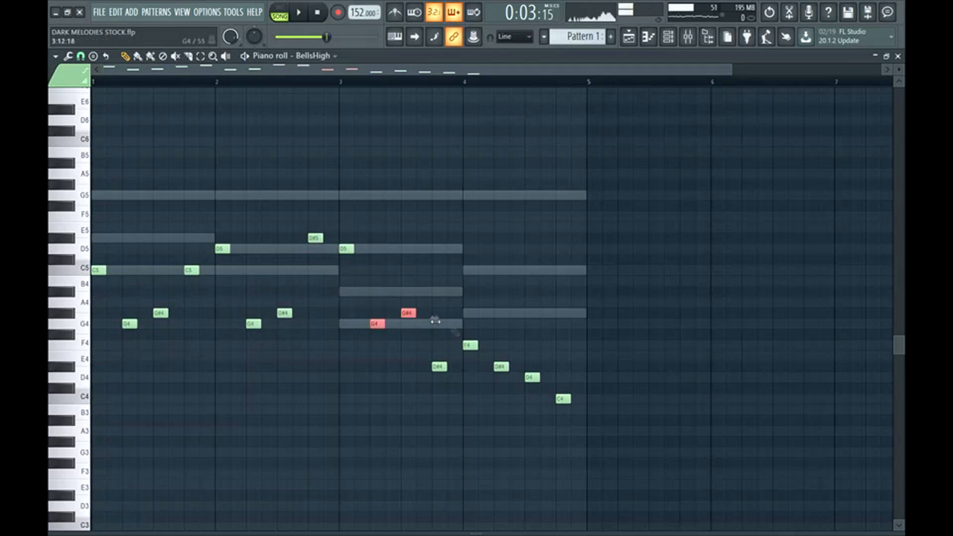
pyautogui.moveTo(495, 365); pyautogui.dragTo(530, 390)
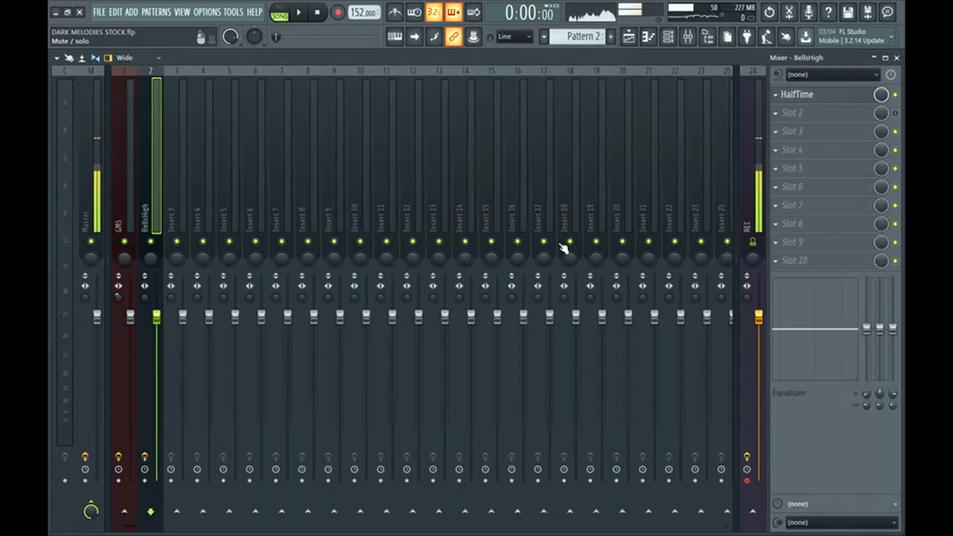
# Play the melody through HalfTime and load Gross Beat with the Momentary preset into slot 2 of the BellsHigh mixer track.
pyautogui.press('space')
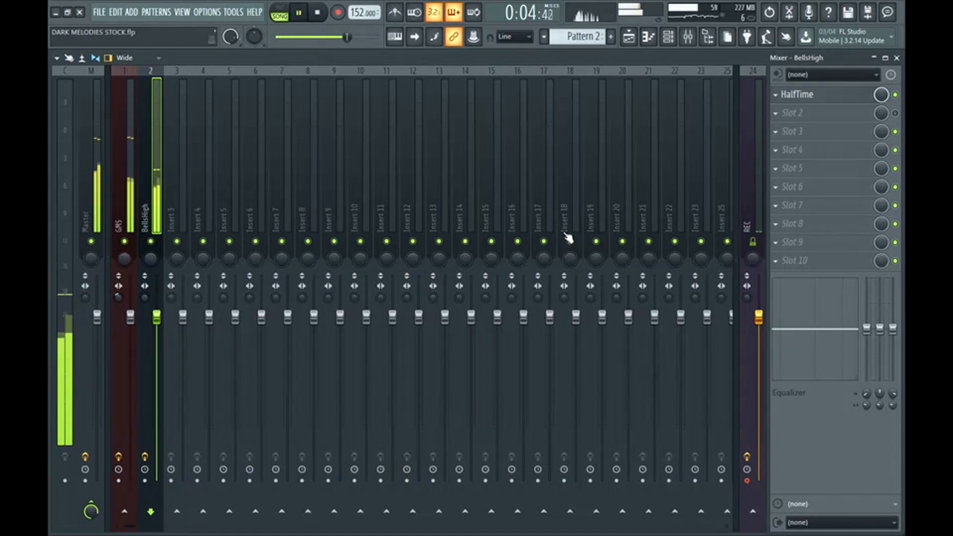
pyautogui.press('space')
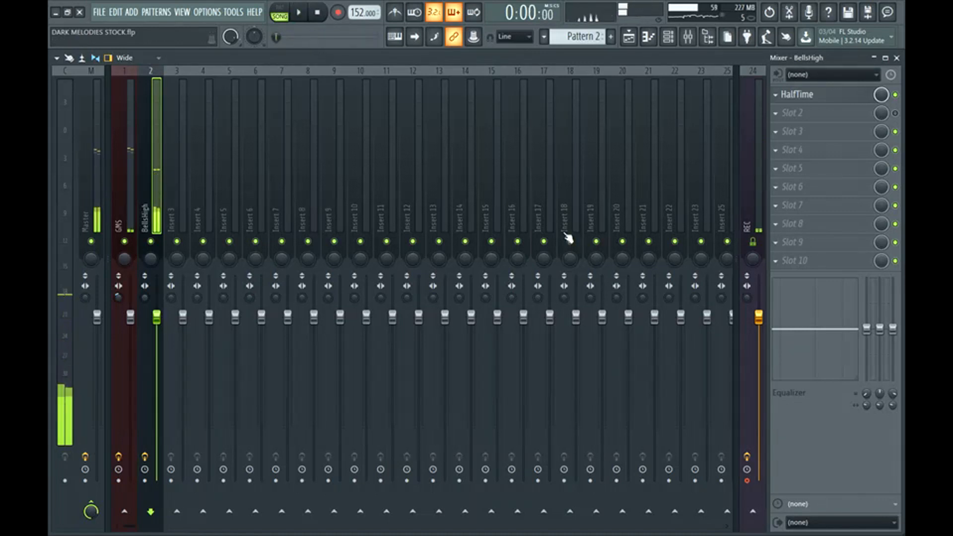
pyautogui.click(800, 113)
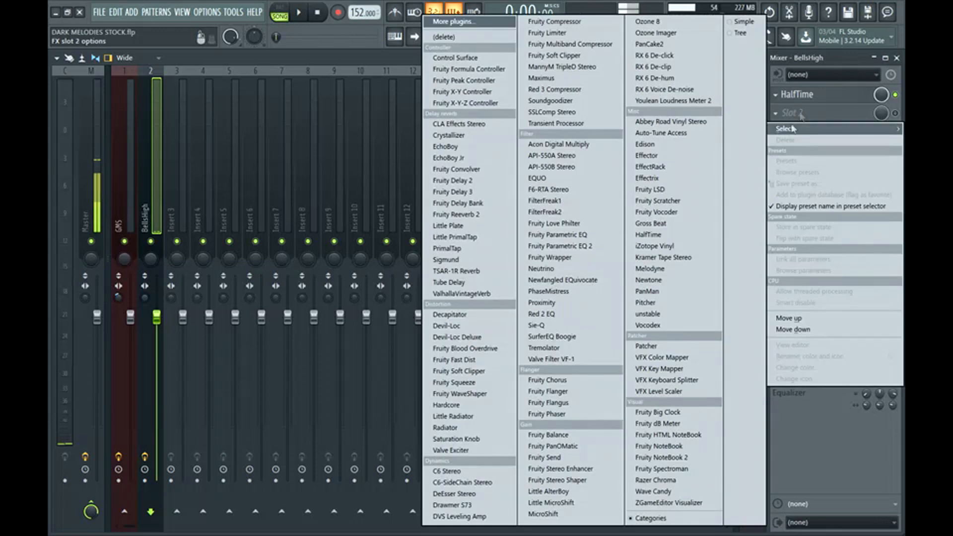
pyautogui.click(675, 210)
pyautogui.click(498, 128)
pyautogui.click(519, 158)
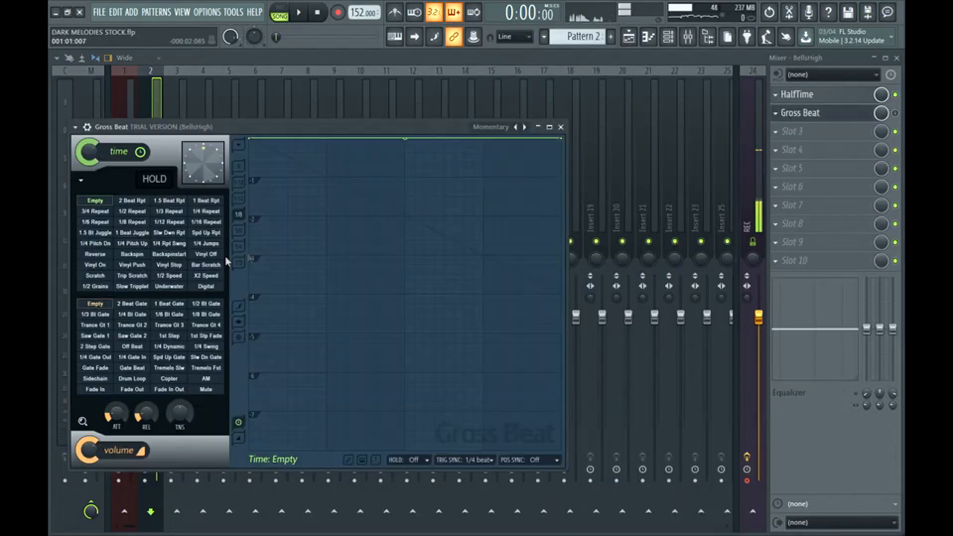
# Choose the Slow Tripplet time effect in Gross Beat and enable its effect slot.
pyautogui.click(132, 286)
pyautogui.moveTo(297, 125); pyautogui.dragTo(312, 93)
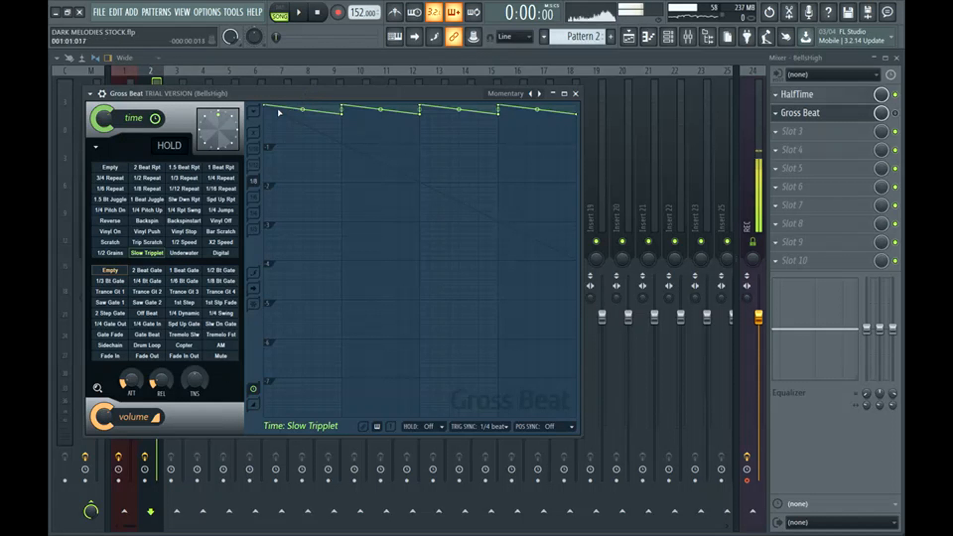
pyautogui.click(894, 113)
pyautogui.click(864, 116)
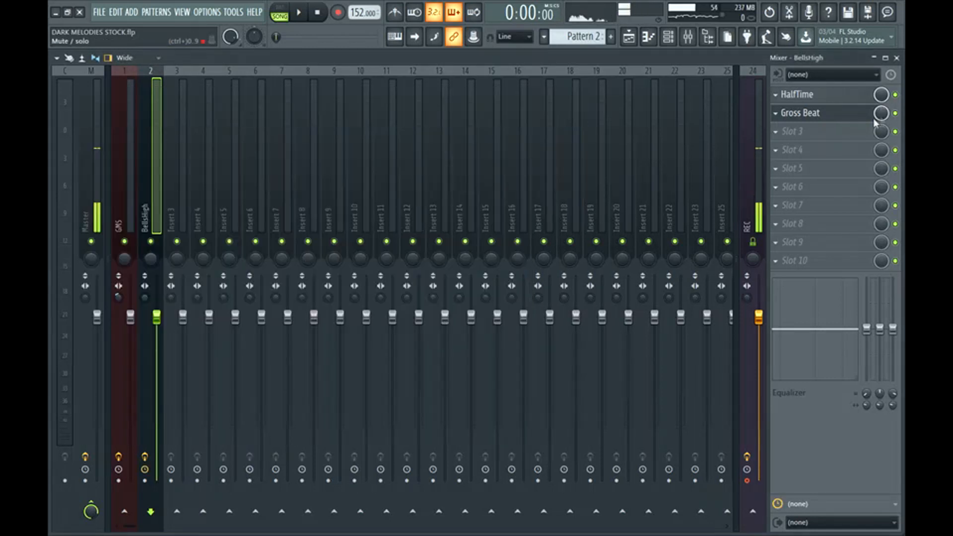
# Transpose all BellsHigh melody notes up five semitones so the melody starts on F5, and return to the playlist.
pyautogui.click(648, 37)
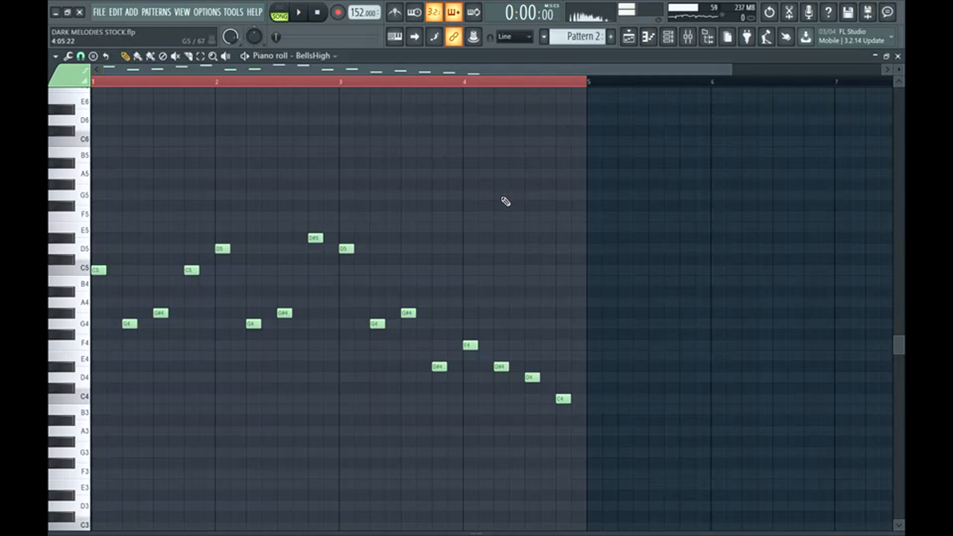
pyautogui.press('F5')
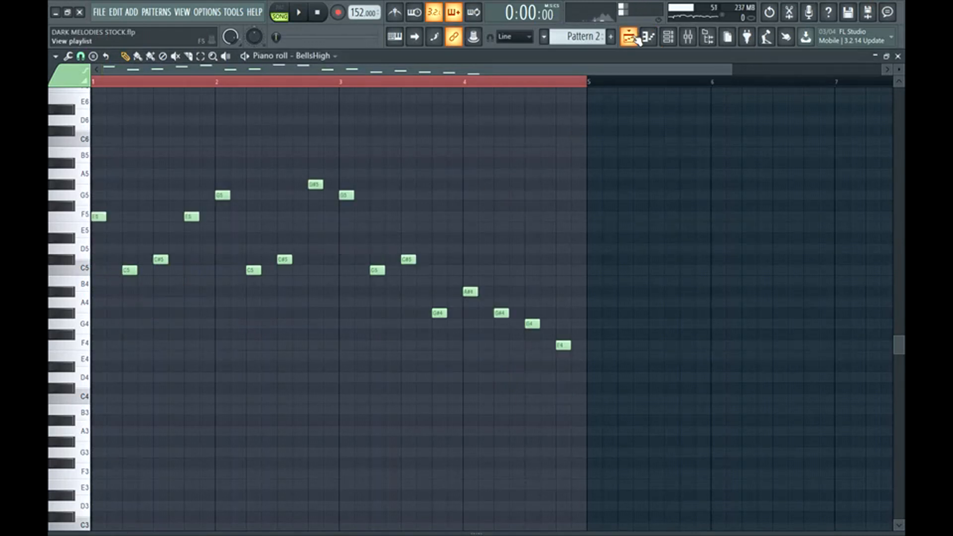
# Play the chords and bells together and adjust a HalfTime control on the BellsHigh mixer track.
pyautogui.press('space')
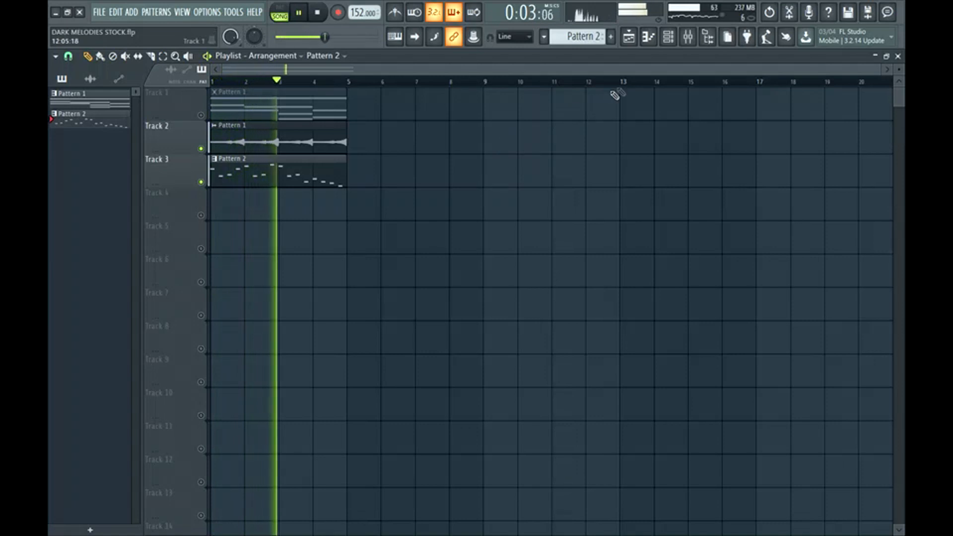
pyautogui.click(690, 39)
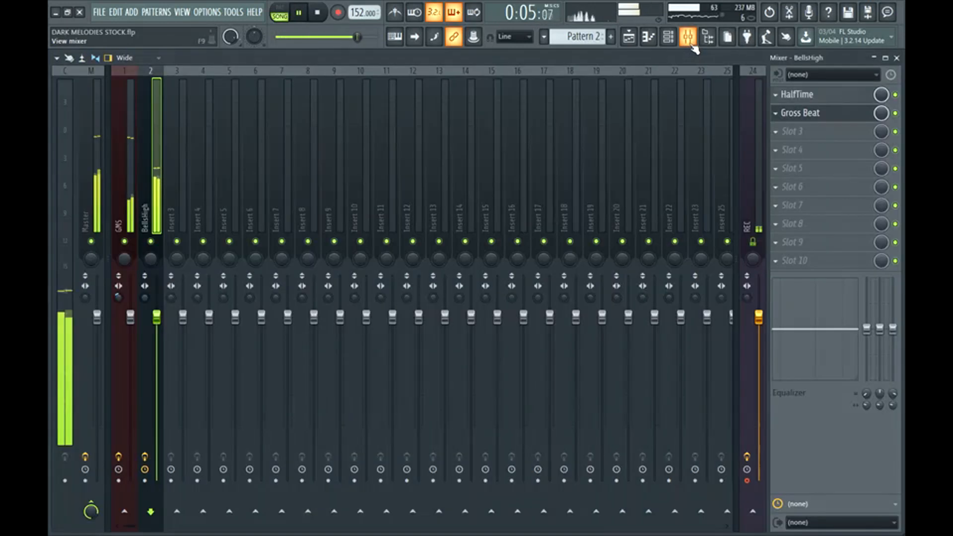
pyautogui.click(794, 94)
pyautogui.moveTo(291, 297); pyautogui.dragTo(290, 311)
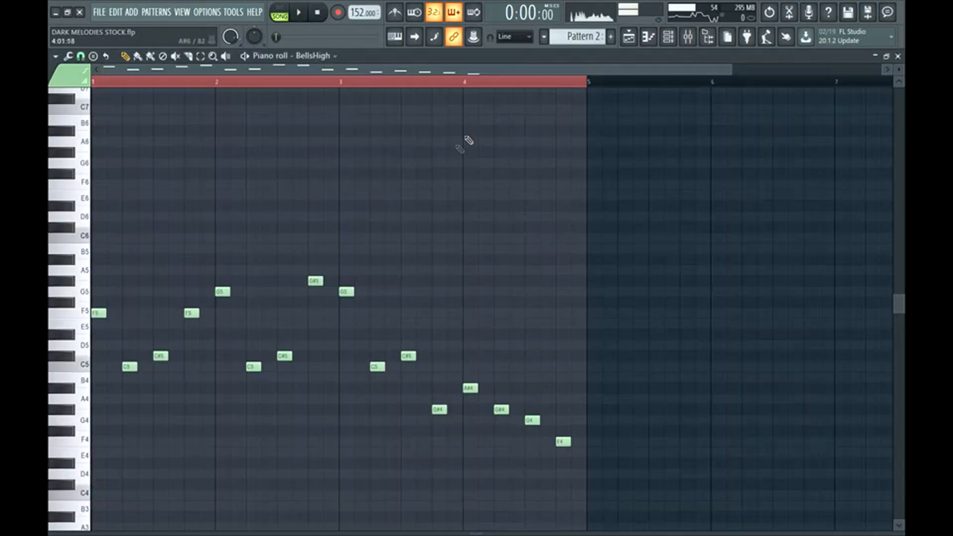
# Duplicate all BellsHigh notes directly behind the originals, transpose the copies up two octaves, and play the result.
pyautogui.scroll(-3, 350, 224)
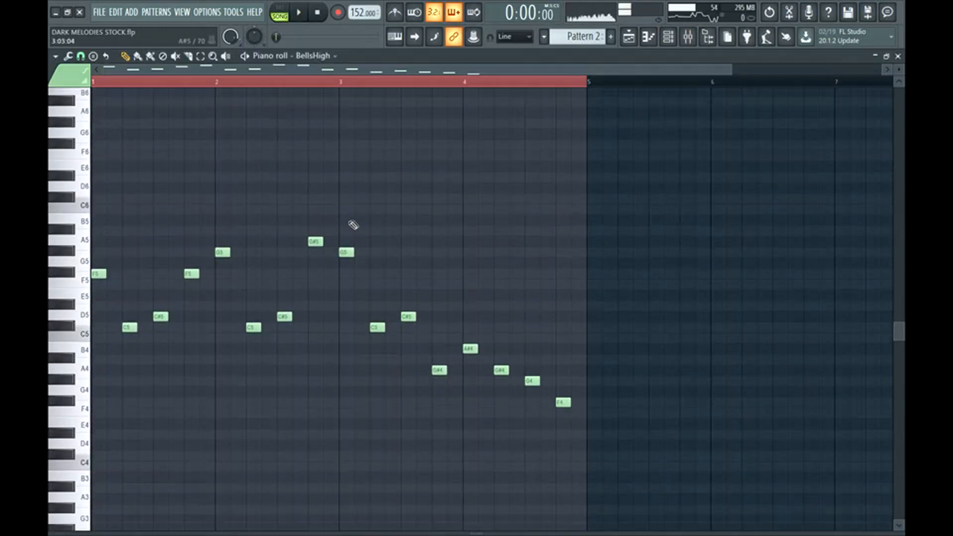
pyautogui.moveTo(98, 169); pyautogui.dragTo(645, 425)
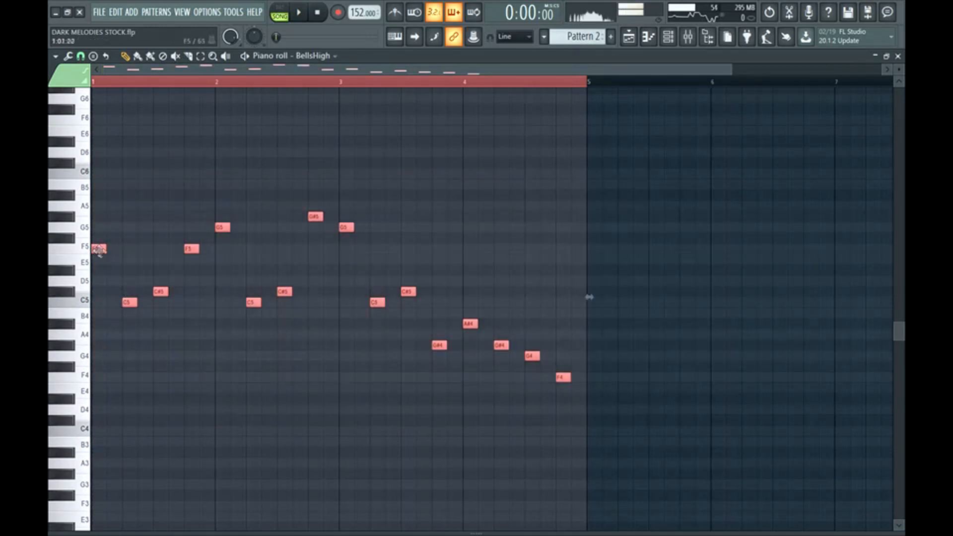
pyautogui.keyDown('shift'); pyautogui.moveTo(99, 250); pyautogui.dragTo(114, 250); pyautogui.keyUp('shift')
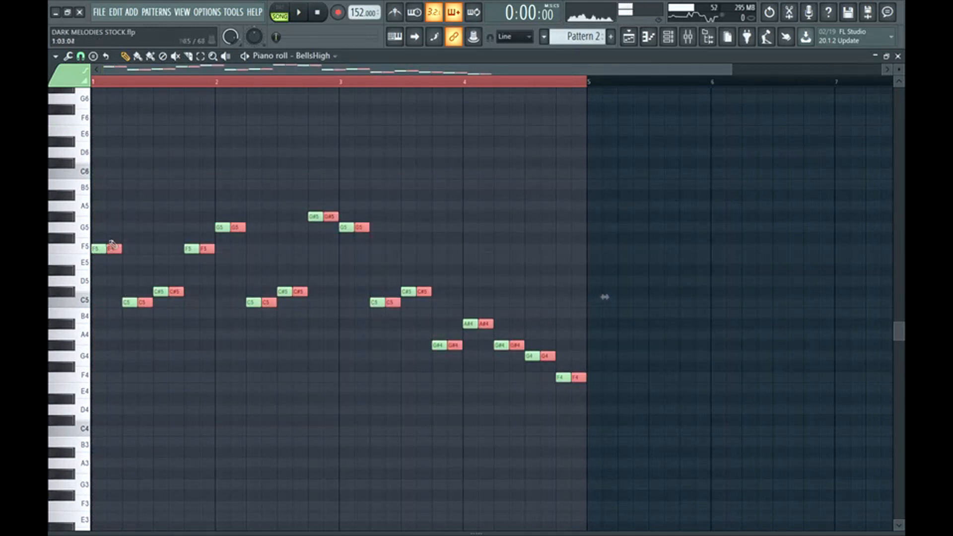
pyautogui.hotkey('ctrl', 'Up')
pyautogui.press('space')
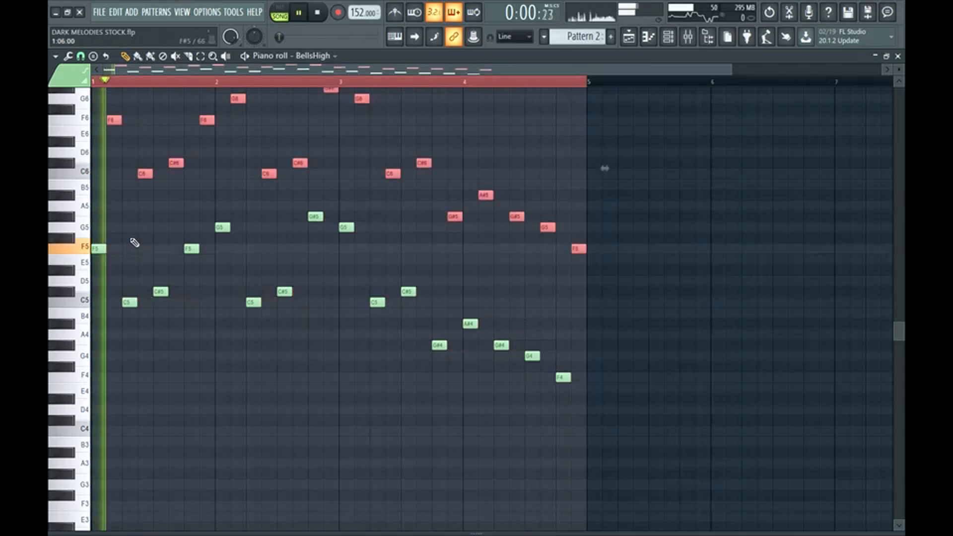
pyautogui.press('space')
pyautogui.hotkey('ctrl', 'Up')
pyautogui.press('space')
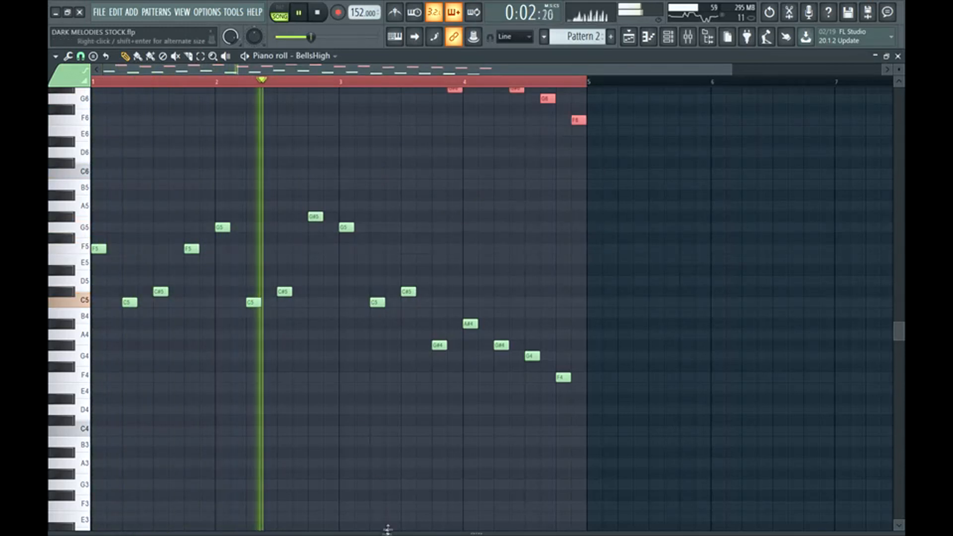
# Lower the velocity of the selected high-octave copies in the enlarged control lane, restore the lane's height and deselect the notes.
pyautogui.moveTo(385, 528); pyautogui.dragTo(395, 166)
pyautogui.press('space')
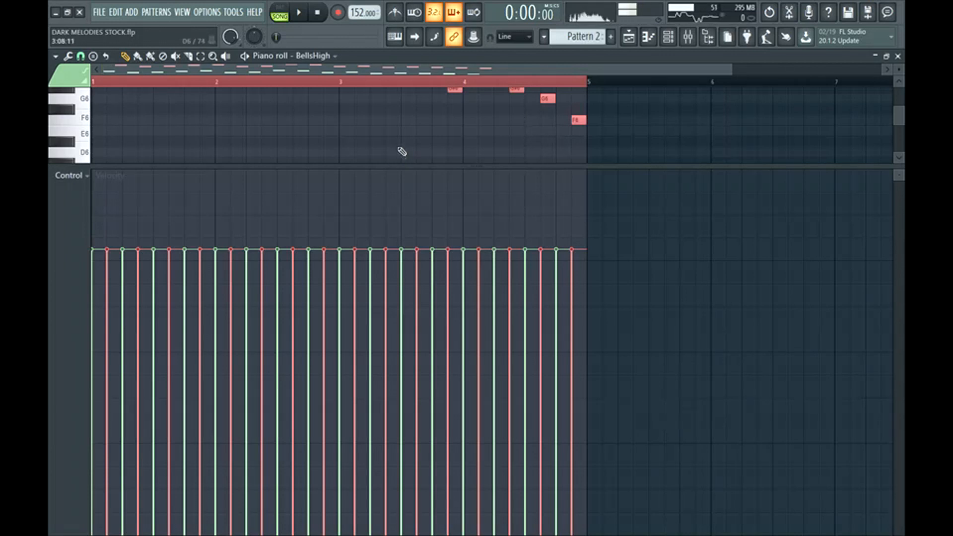
pyautogui.scroll(-8, 375, 147)
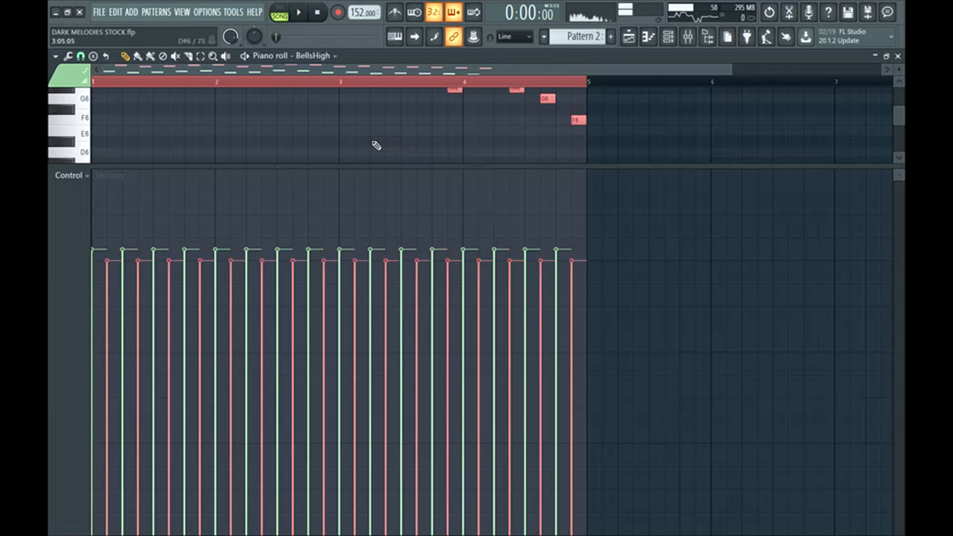
pyautogui.rightClick(362, 168)
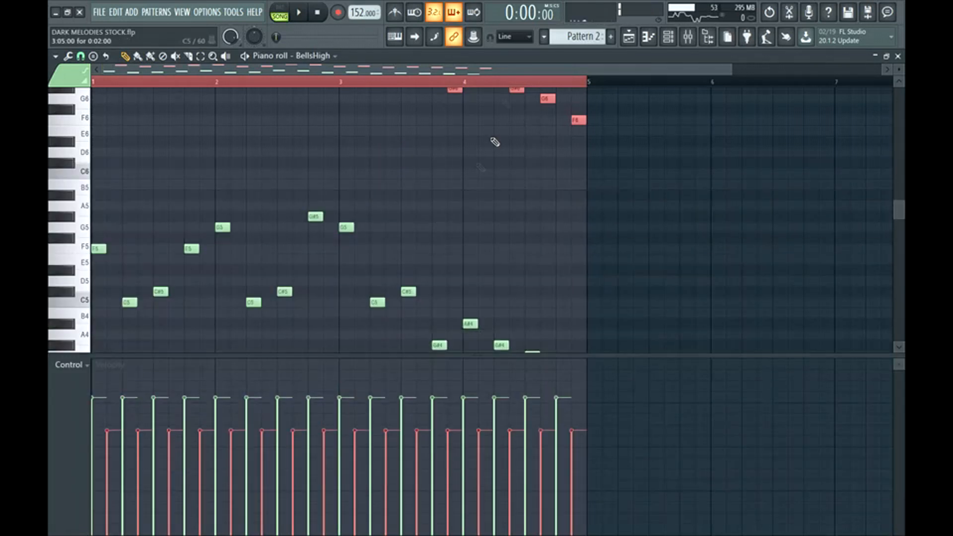
pyautogui.scroll(-1, 536, 208)
pyautogui.keyDown('ctrl'); pyautogui.click(552, 235); pyautogui.keyUp('ctrl')
# Play the soloed BellsHigh melody from the playlist, record it with Edison on the Master, and stop the recording.
pyautogui.click(628, 40)
pyautogui.press('space')
pyautogui.click(687, 38)
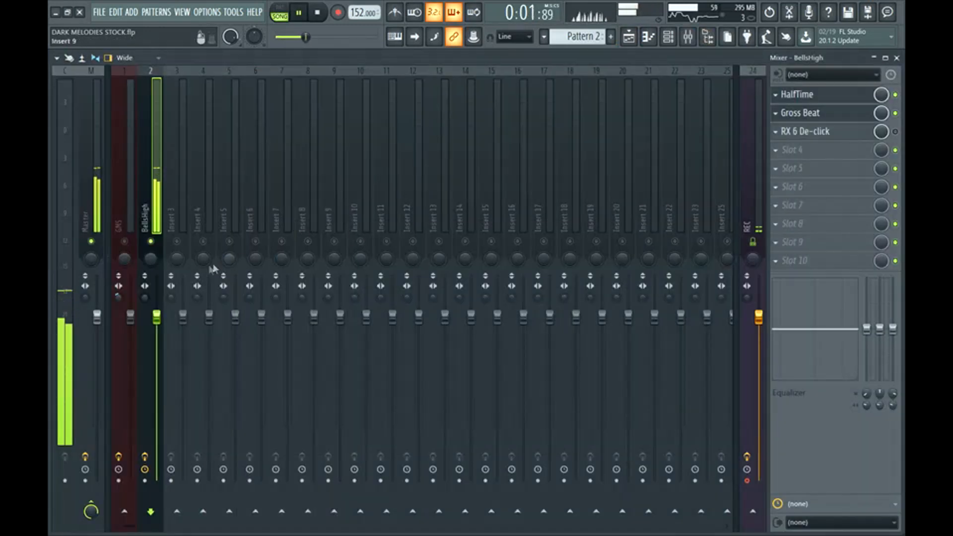
pyautogui.press('space')
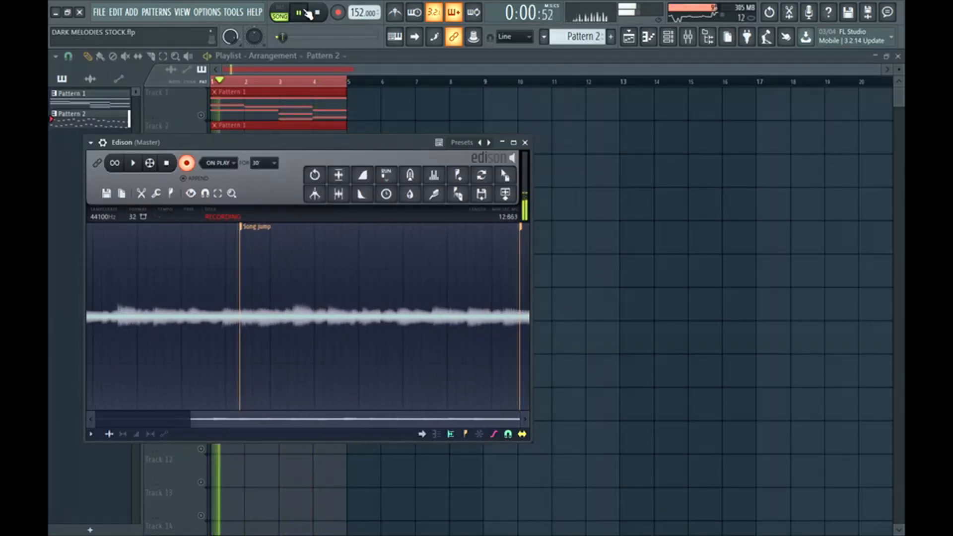
pyautogui.click(318, 12)
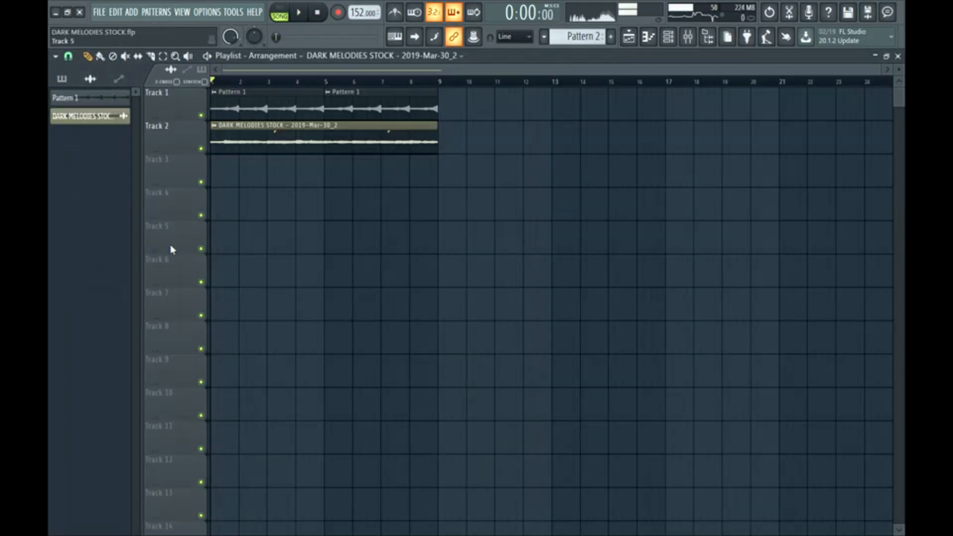
# Play the recorded bell clip, then set BellsHigh EQ band 1 to Steep 8 and pull it fully down to cut the lows.
pyautogui.press('space')
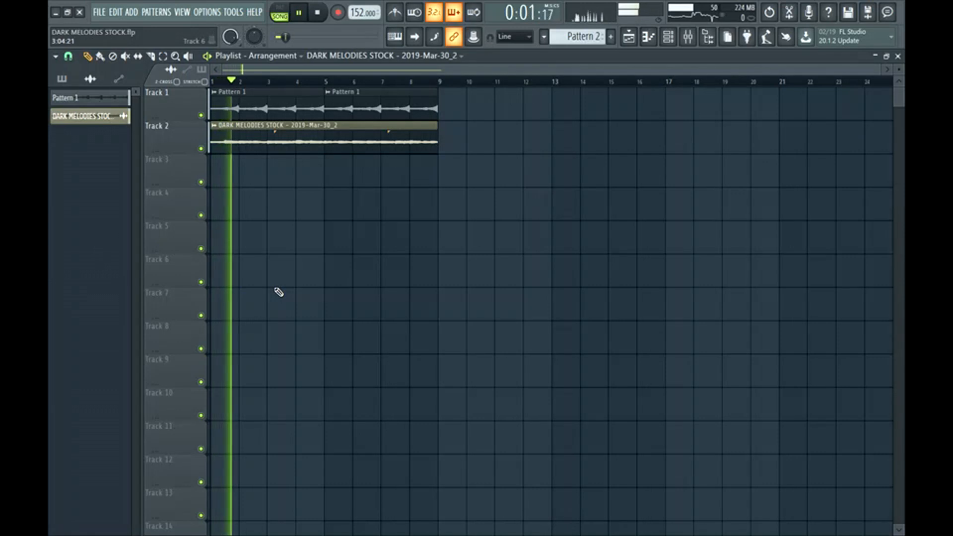
pyautogui.click(667, 36)
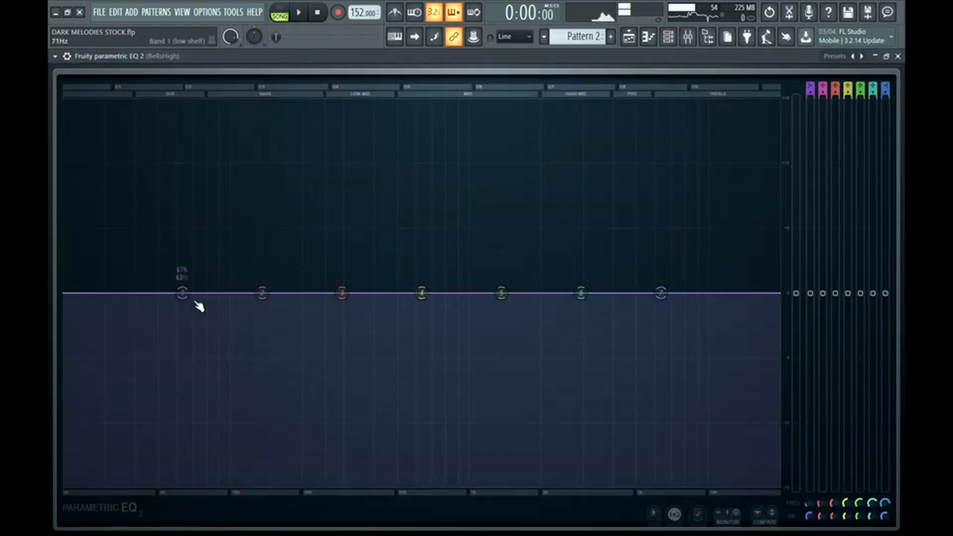
pyautogui.rightClick(182, 293)
pyautogui.moveTo(202, 334)
pyautogui.click(245, 334)
pyautogui.moveTo(175, 289); pyautogui.dragTo(314, 482)
# Set EQ band 7 to Steep 8, pull it fully down to cut the highs, and shift the low cut to a higher frequency.
pyautogui.rightClick(660, 294)
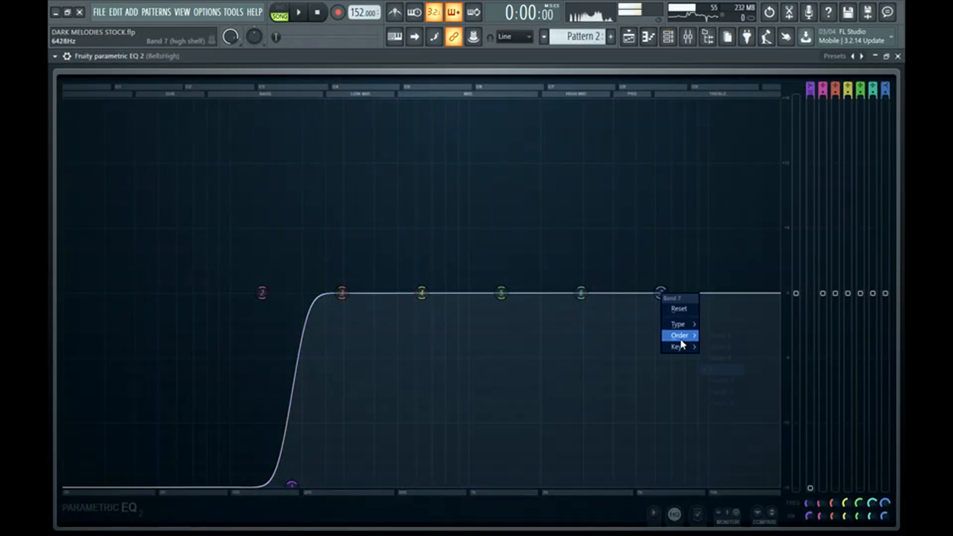
pyautogui.moveTo(680, 338)
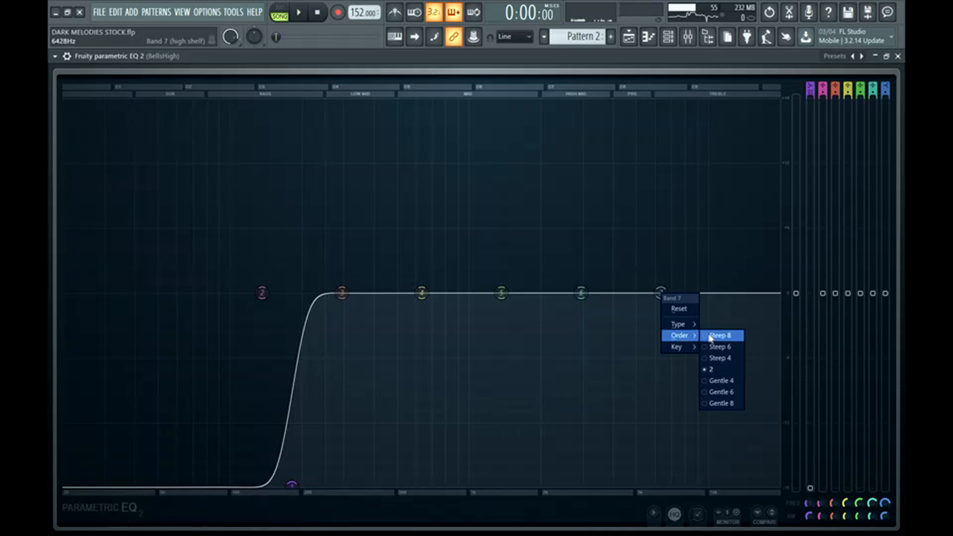
pyautogui.click(712, 335)
pyautogui.moveTo(682, 295); pyautogui.dragTo(668, 484)
pyautogui.press('space')
pyautogui.press('space')
pyautogui.moveTo(292, 482); pyautogui.dragTo(325, 485)
# Add a slight boost with EQ band 5 while the melody plays, and leave the equalizer.
pyautogui.press('space')
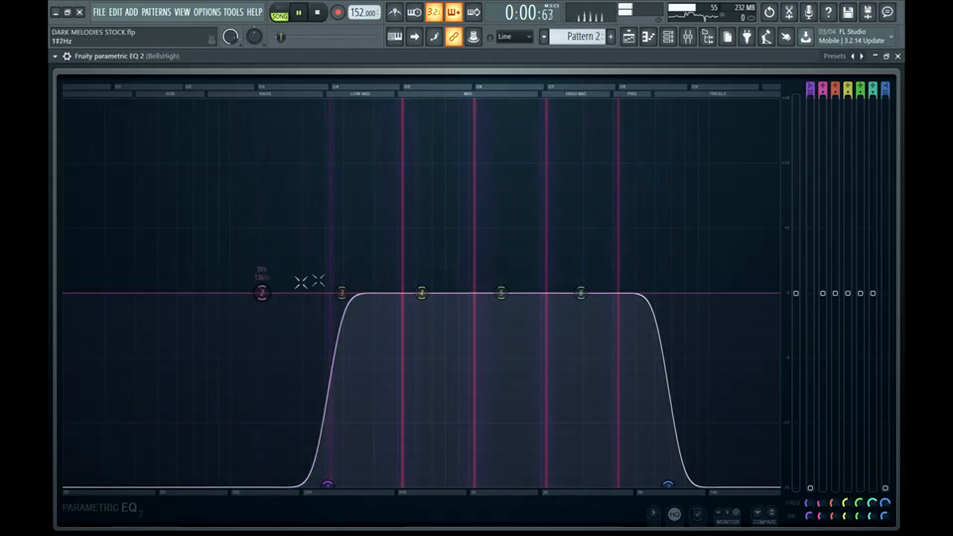
pyautogui.moveTo(502, 292); pyautogui.dragTo(499, 269)
pyautogui.scroll(-2, 507, 269)
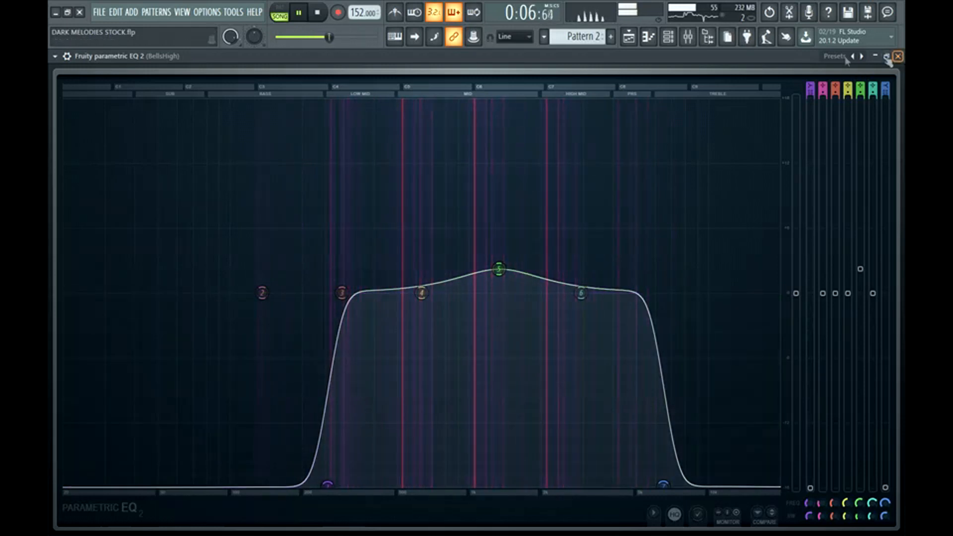
pyautogui.click(685, 38)
# Open the recorded bell clip's channel settings and reverse its audio.
pyautogui.click(672, 37)
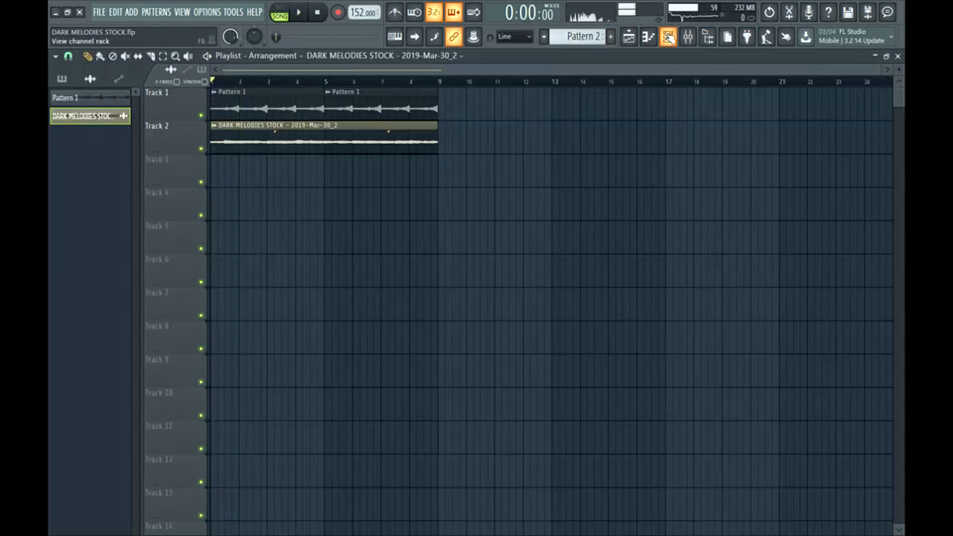
pyautogui.click(668, 37)
pyautogui.click(347, 154)
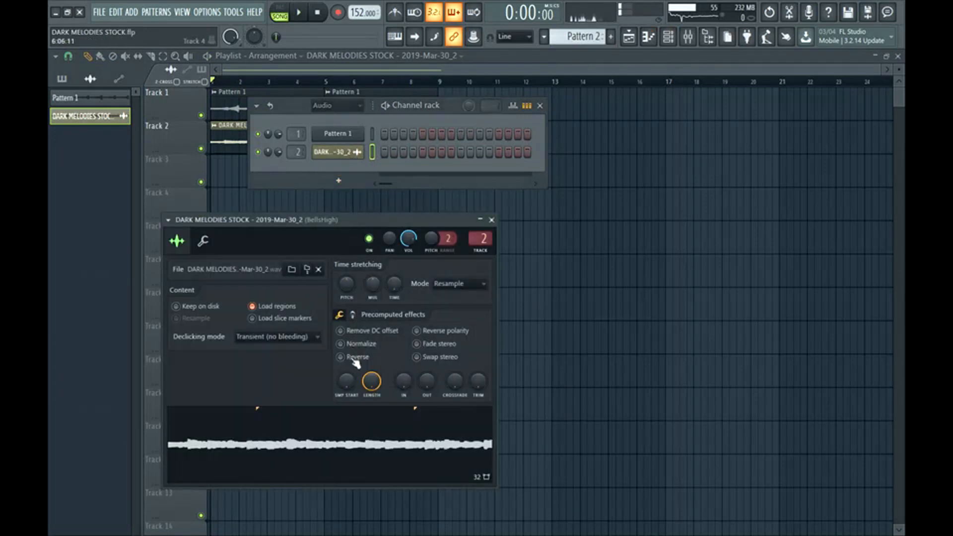
pyautogui.click(340, 357)
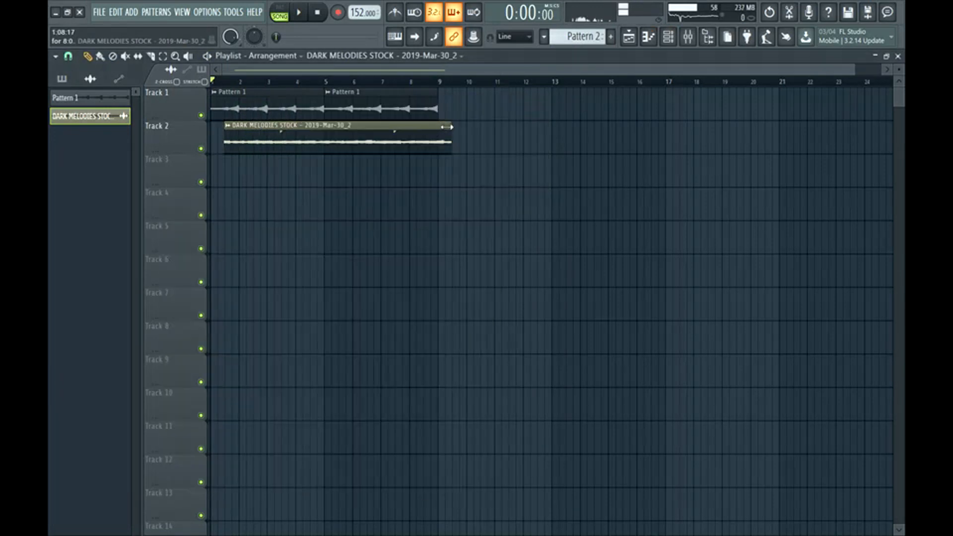
# Extend the end of the reversed clip on Track 2, trim its start, and slide it back toward bar 1.
pyautogui.moveTo(448, 128); pyautogui.dragTo(492, 131)
pyautogui.moveTo(221, 144); pyautogui.dragTo(268, 147)
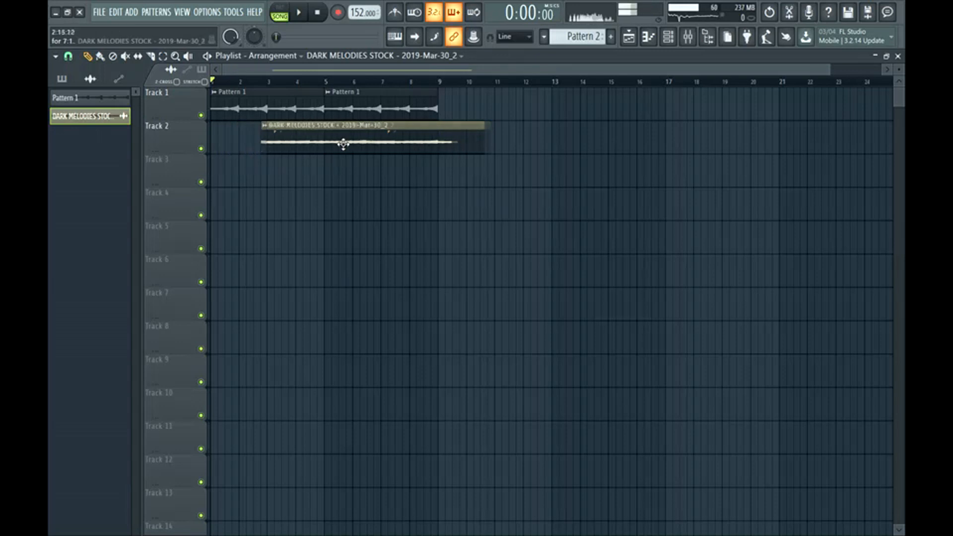
pyautogui.moveTo(343, 144); pyautogui.dragTo(332, 152)
pyautogui.scroll(8, 432, 139)
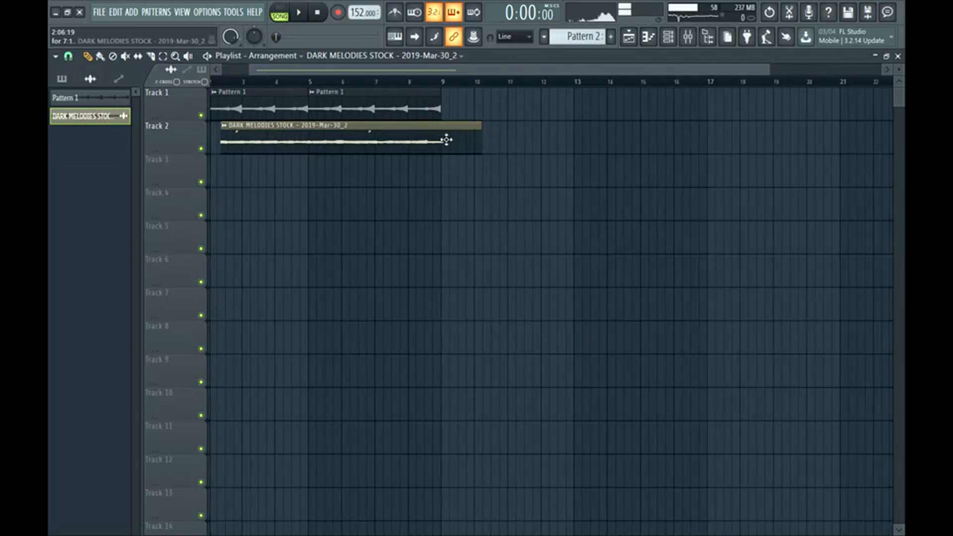
pyautogui.scroll(-8, 356, 159)
# Snap to whole bars, cut off the Track 2 clip's tail at bar 9, switch back to finer snapping and check the clip's end.
pyautogui.click(67, 55)
pyautogui.click(76, 237)
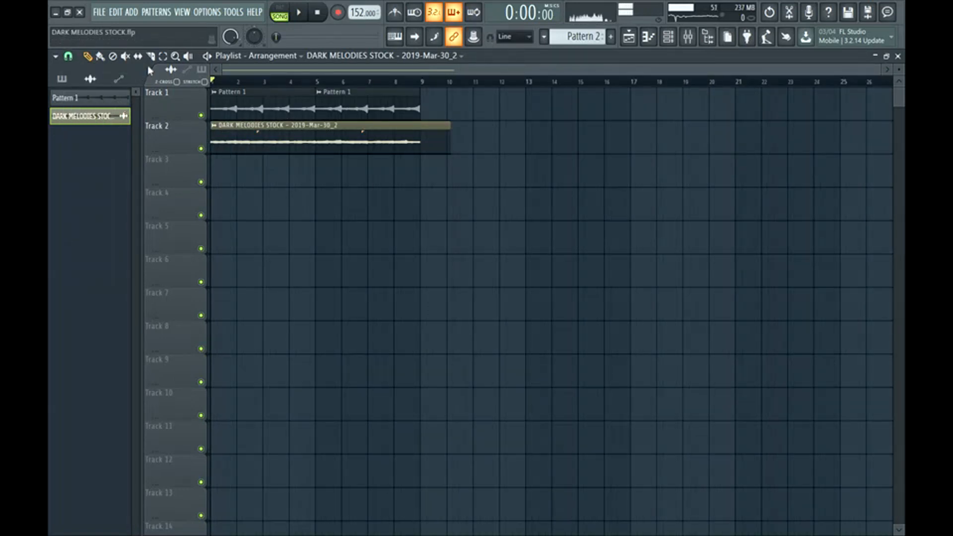
pyautogui.moveTo(425, 120); pyautogui.dragTo(428, 196)
pyautogui.press('space')
pyautogui.click(68, 56)
pyautogui.click(81, 110)
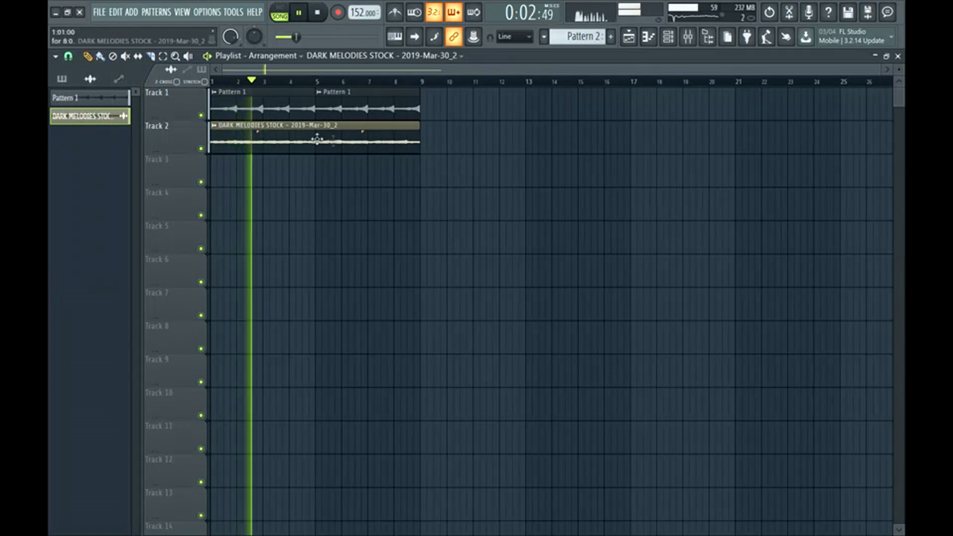
pyautogui.scroll(5, 441, 142)
pyautogui.scroll(-6, 444, 149)
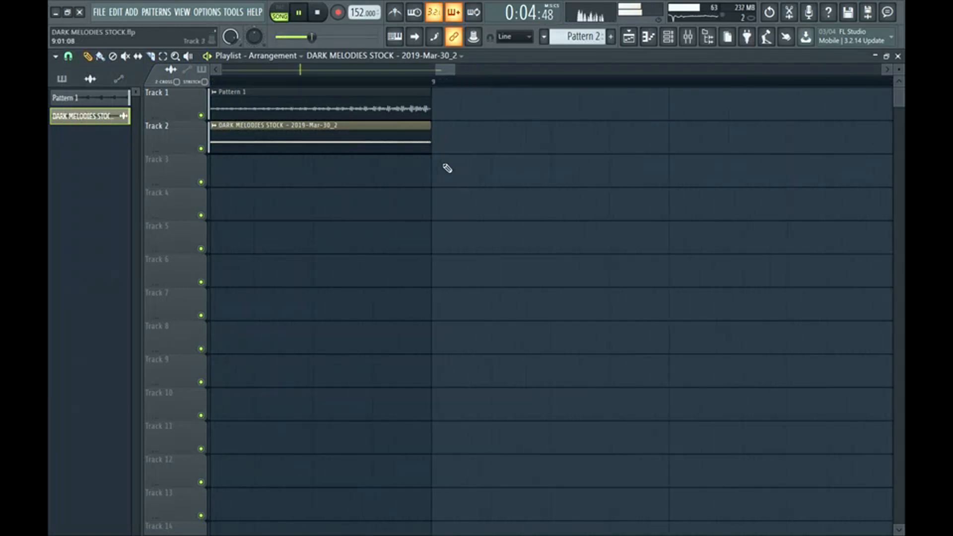
pyautogui.scroll(-5, 254, 170)
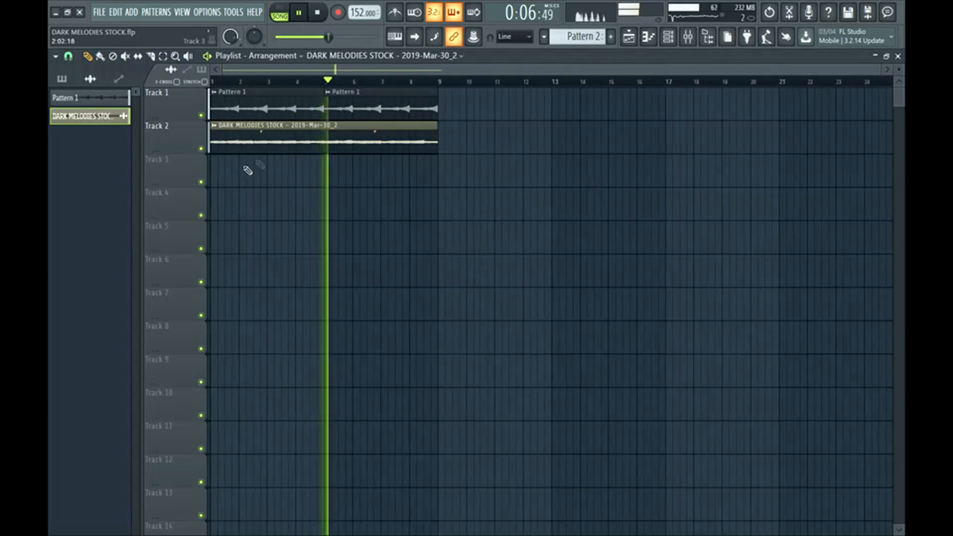
# Insert a Sytrus channel in the channel rack and load its Flute preset.
pyautogui.press('F6')
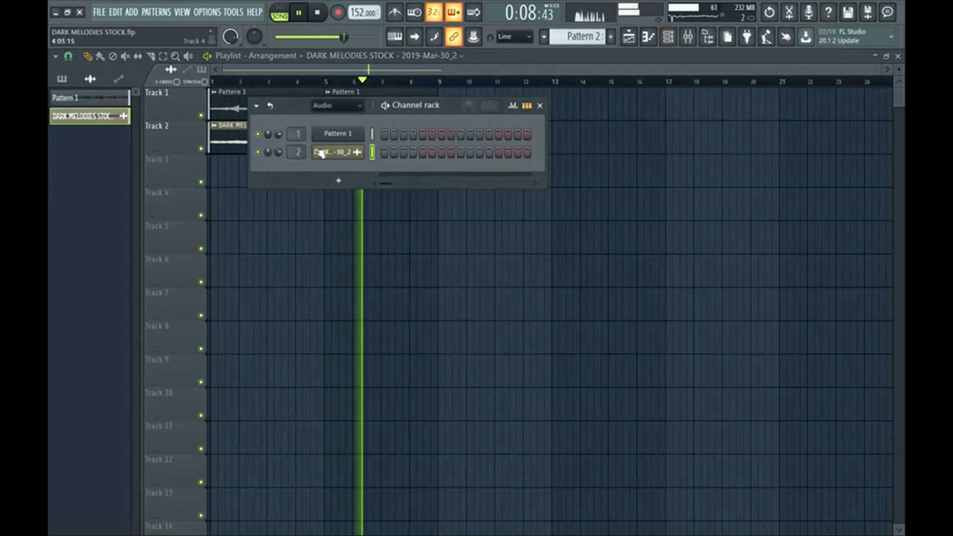
pyautogui.rightClick(355, 152)
pyautogui.click(392, 201)
pyautogui.click(432, 276)
pyautogui.press('space')
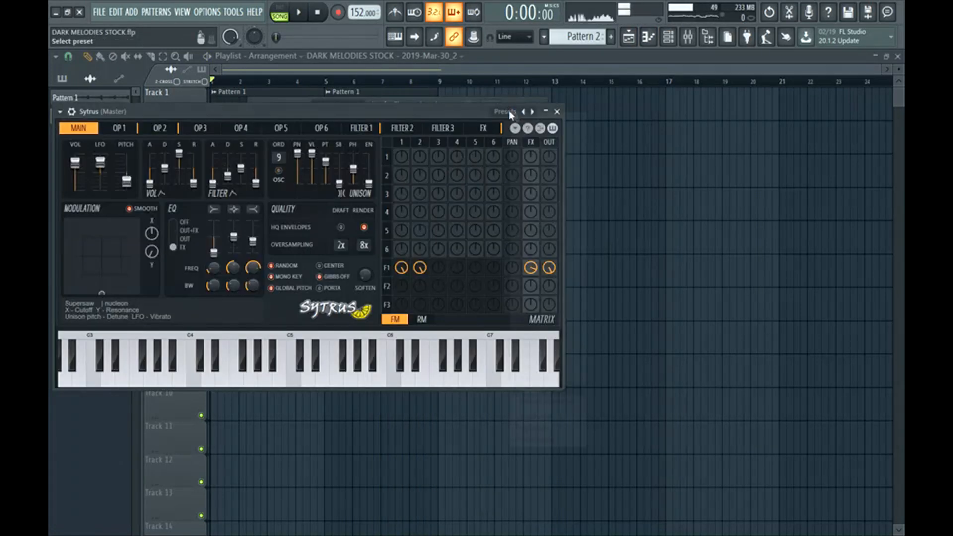
pyautogui.click(509, 112)
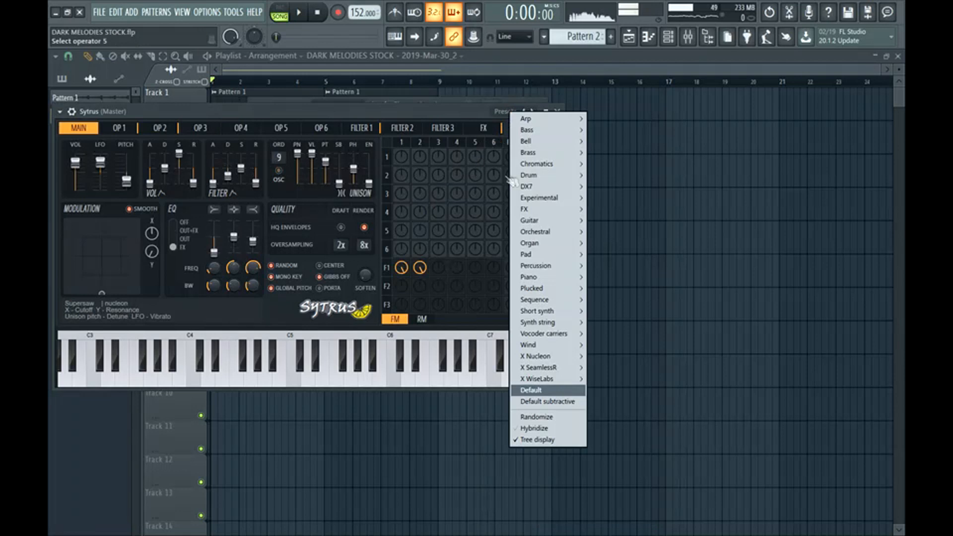
pyautogui.click(298, 12)
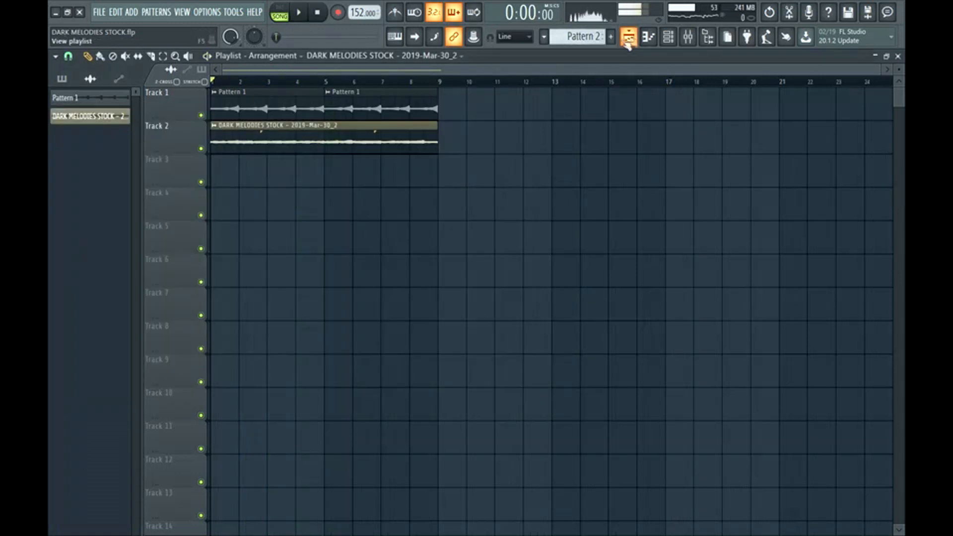
# Create Pattern 3, place it at the start of Track 3 and size its clip to four bars.
pyautogui.click(610, 37)
pyautogui.click(224, 173)
pyautogui.moveTo(238, 177); pyautogui.dragTo(287, 185)
# Enter four consecutive half-bar notes in Pattern 3's Flute piano roll, D5, D#5, A#4 and G4, and play them.
pyautogui.click(650, 37)
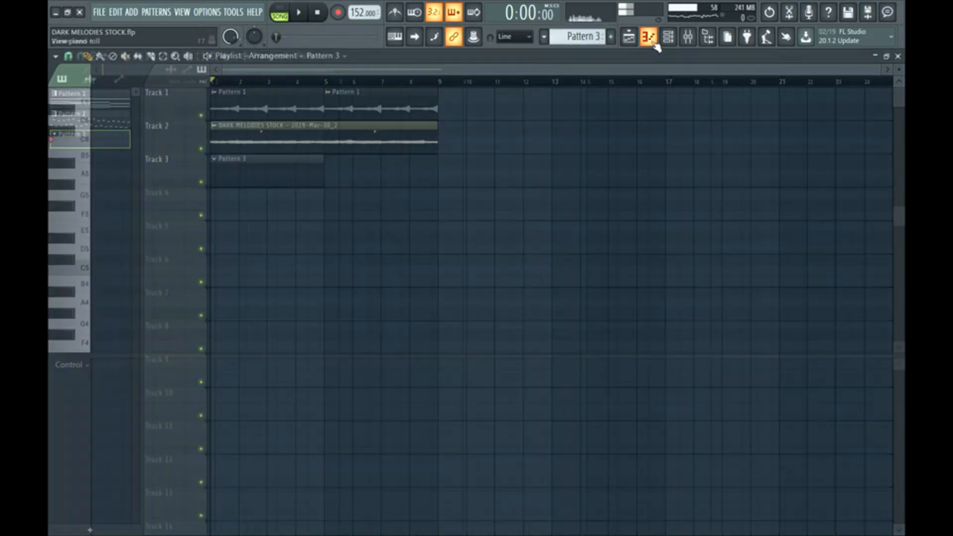
pyautogui.click(113, 249)
pyautogui.moveTo(99, 251); pyautogui.dragTo(155, 258)
pyautogui.click(157, 238)
pyautogui.press('space')
pyautogui.press('space')
pyautogui.click(216, 291)
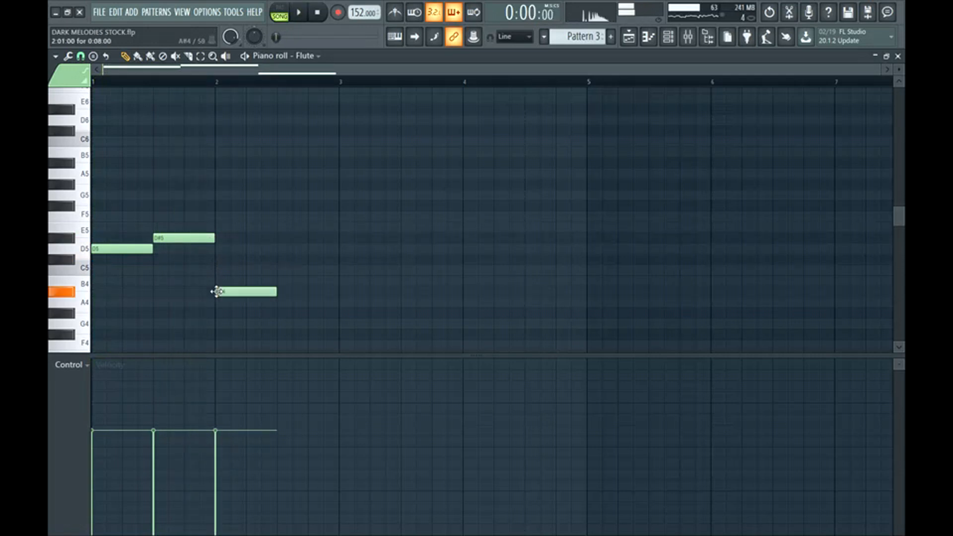
pyautogui.click(276, 322)
pyautogui.press('space')
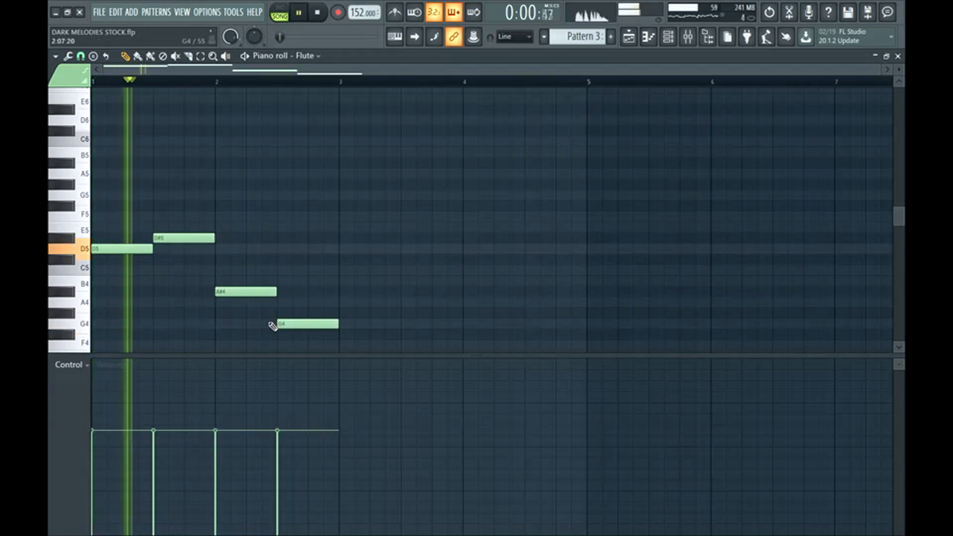
# Shift the notes half a bar later, lengthen G4 past bar 4, and add a half-bar F4 ending at bar 5.
pyautogui.moveTo(273, 354); pyautogui.dragTo(276, 449)
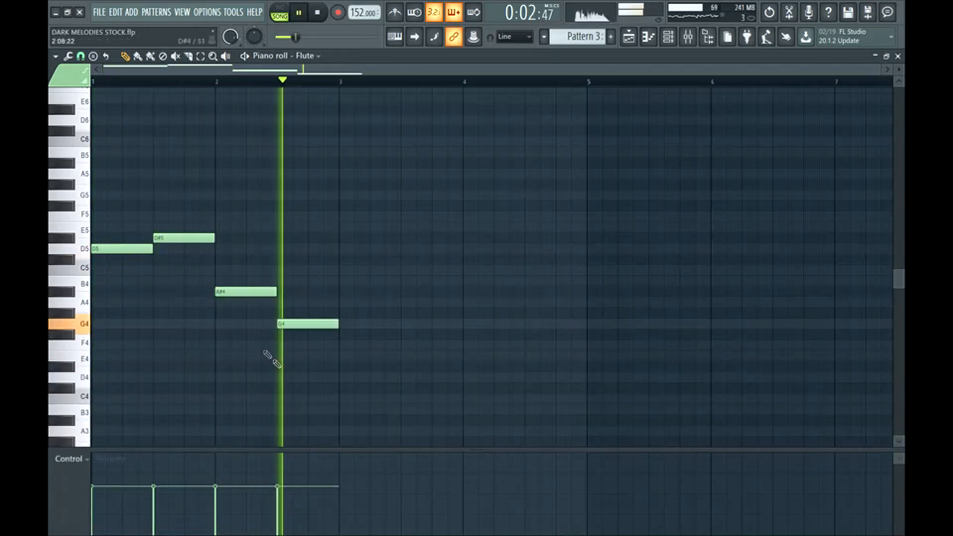
pyautogui.press('space')
pyautogui.hotkey('ctrl', 'a')
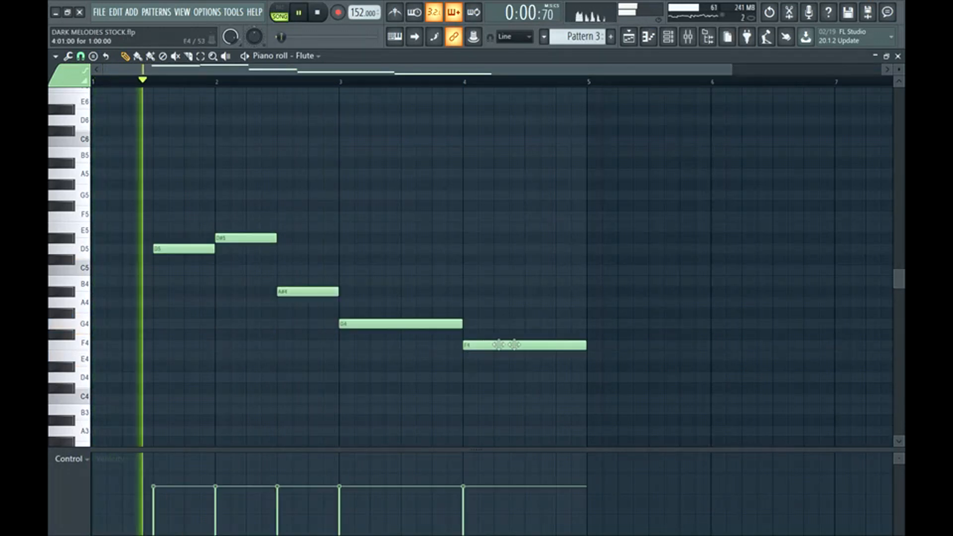
pyautogui.moveTo(496, 342); pyautogui.dragTo(543, 342)
pyautogui.moveTo(656, 353); pyautogui.dragTo(585, 366)
pyautogui.rightClick(644, 354)
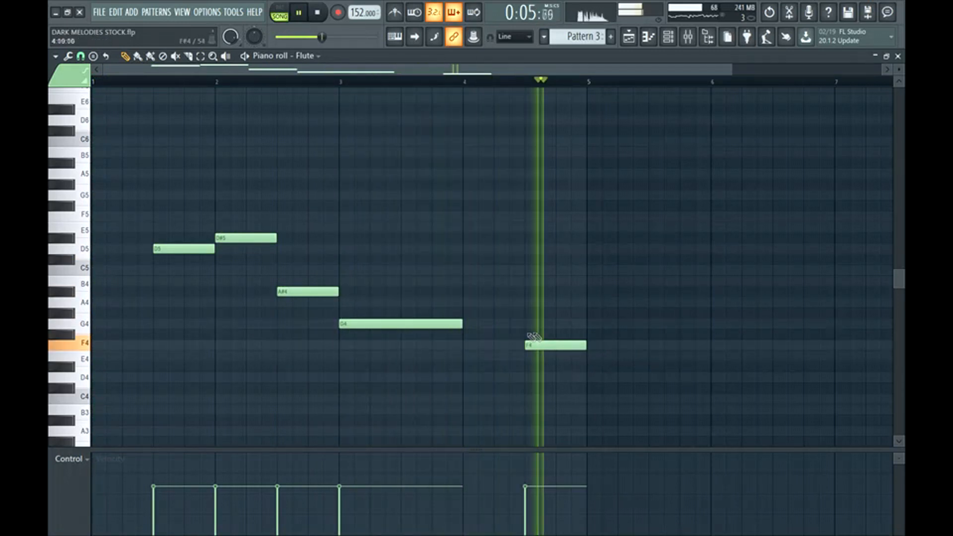
pyautogui.moveTo(461, 323); pyautogui.dragTo(478, 323)
# Duplicate the Flute phrase into bars 5 to 8 and raise the copied A#4 by an octave.
pyautogui.click(632, 40)
pyautogui.press('space')
pyautogui.doubleClick(324, 175)
pyautogui.moveTo(170, 202); pyautogui.dragTo(657, 442)
pyautogui.moveTo(160, 245); pyautogui.dragTo(672, 247)
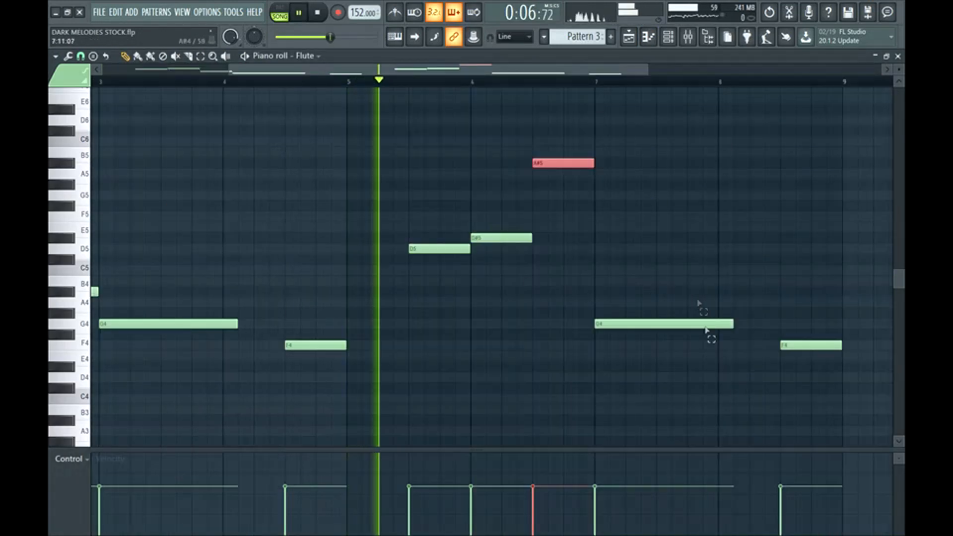
# Raise the second phrase's G4 and F4 by an octave and lengthen both phrases' G notes until they meet the F notes.
pyautogui.click(709, 325)
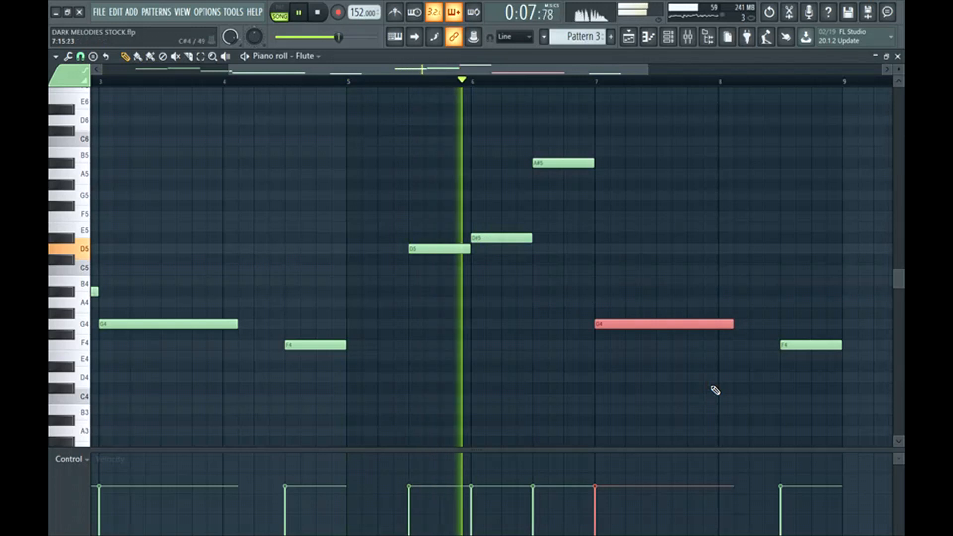
pyautogui.hotkey('ctrl', 'Up')
pyautogui.hotkey('ctrl', 'd')
pyautogui.moveTo(787, 308); pyautogui.dragTo(815, 434)
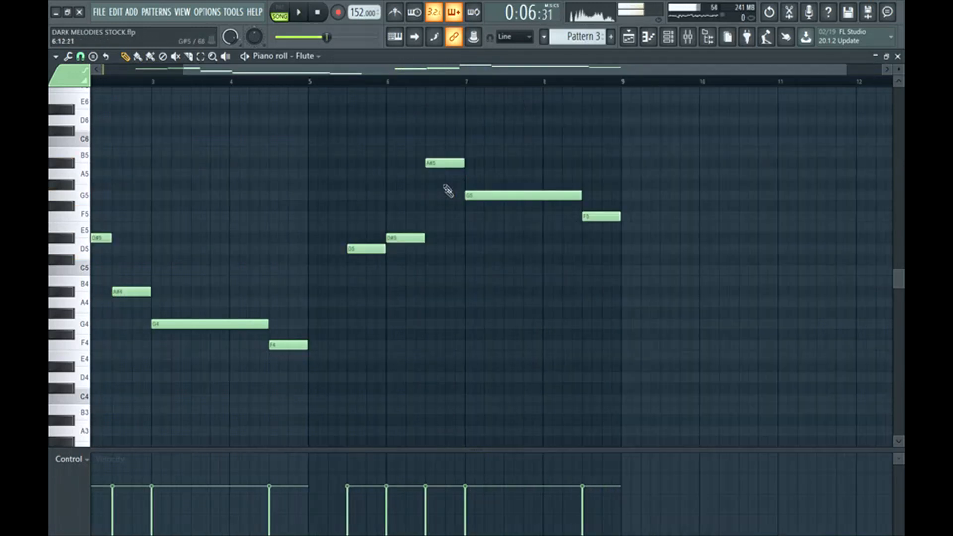
pyautogui.moveTo(438, 139); pyautogui.dragTo(667, 271)
pyautogui.hotkey('ctrl', 'd')
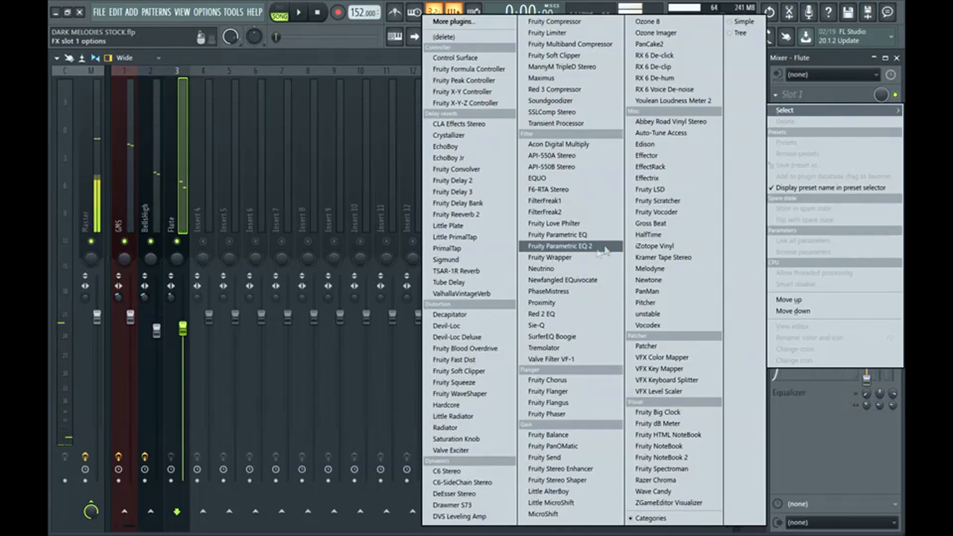
# Load Fruity Parametric EQ 2 on the Flute insert and cut the highs at about 7.3 kHz with band 7 set to Steep 8.
pyautogui.click(597, 250)
pyautogui.rightClick(438, 238)
pyautogui.moveTo(456, 280)
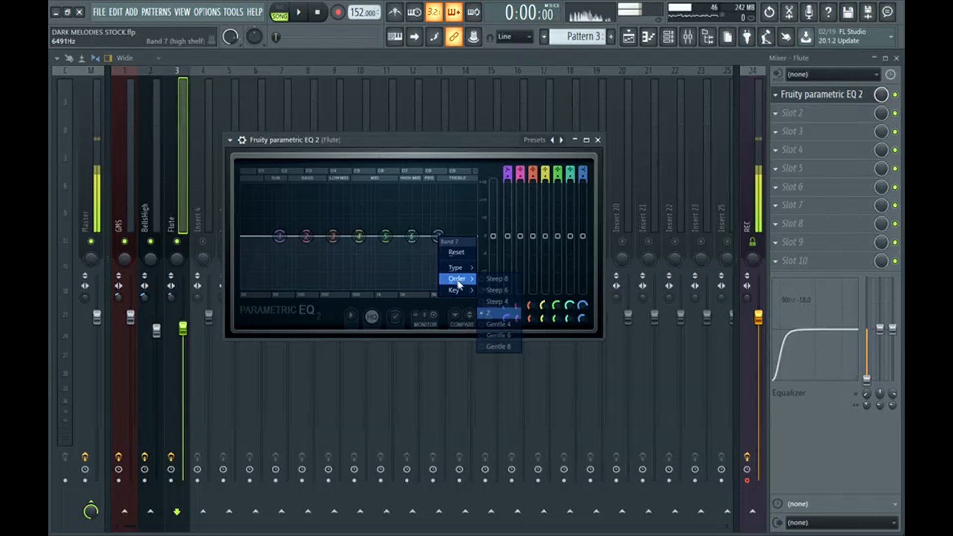
pyautogui.click(493, 280)
pyautogui.moveTo(438, 237); pyautogui.dragTo(444, 287)
pyautogui.press('space')
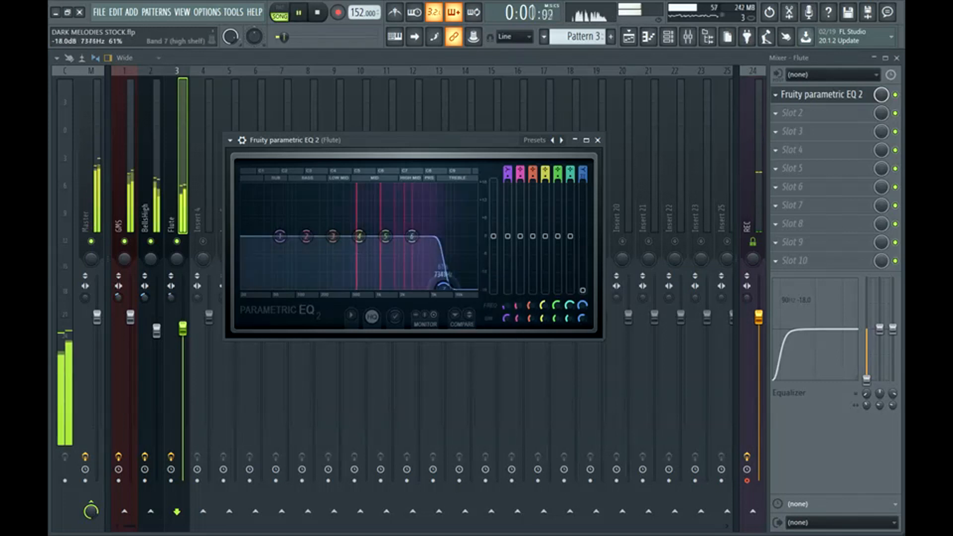
# Roll off the Flute's lows with EQ band 1 at about 113 Hz, then close the EQ and stop playback.
pyautogui.moveTo(280, 236); pyautogui.dragTo(299, 288)
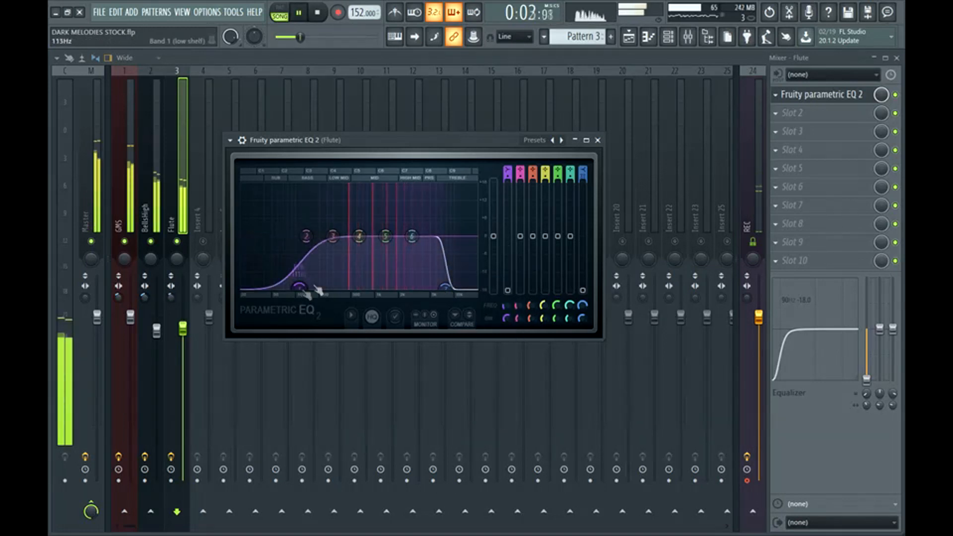
pyautogui.click(598, 140)
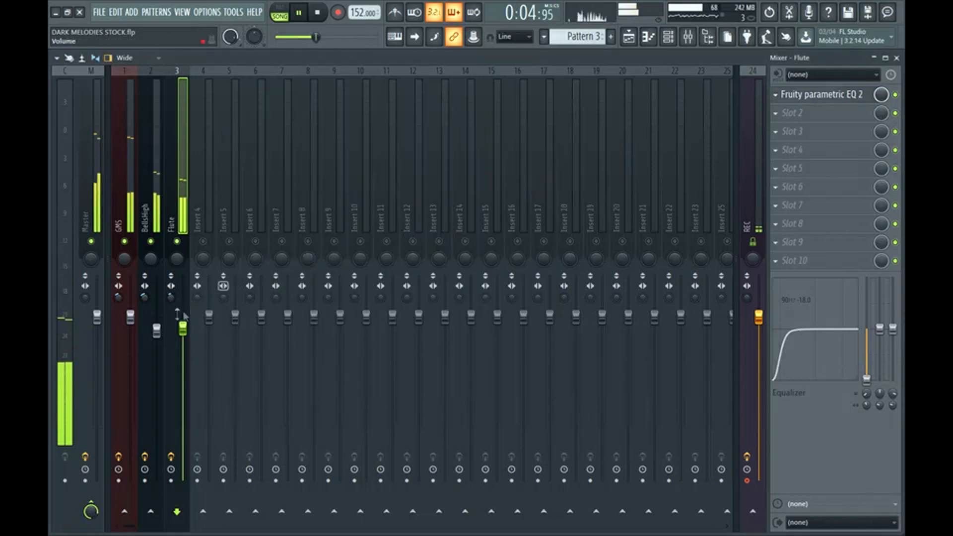
pyautogui.press('space')
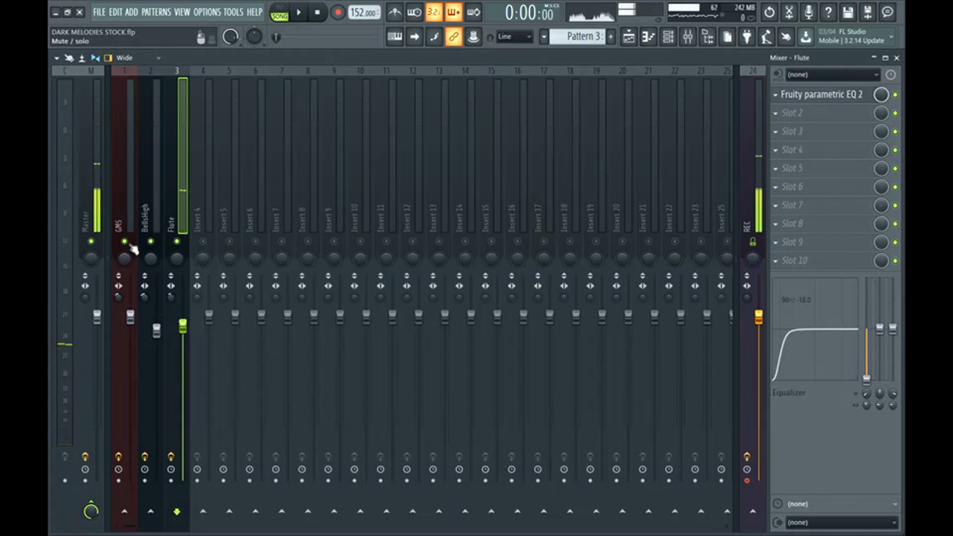
# Select the GMS mixer insert and load iZotope Vinyl in its second effect slot.
pyautogui.click(121, 213)
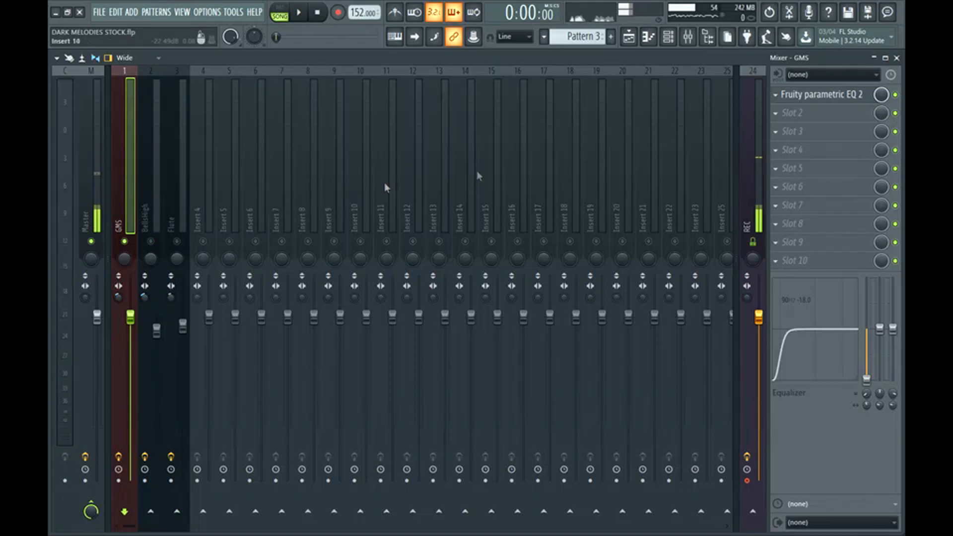
pyautogui.click(792, 113)
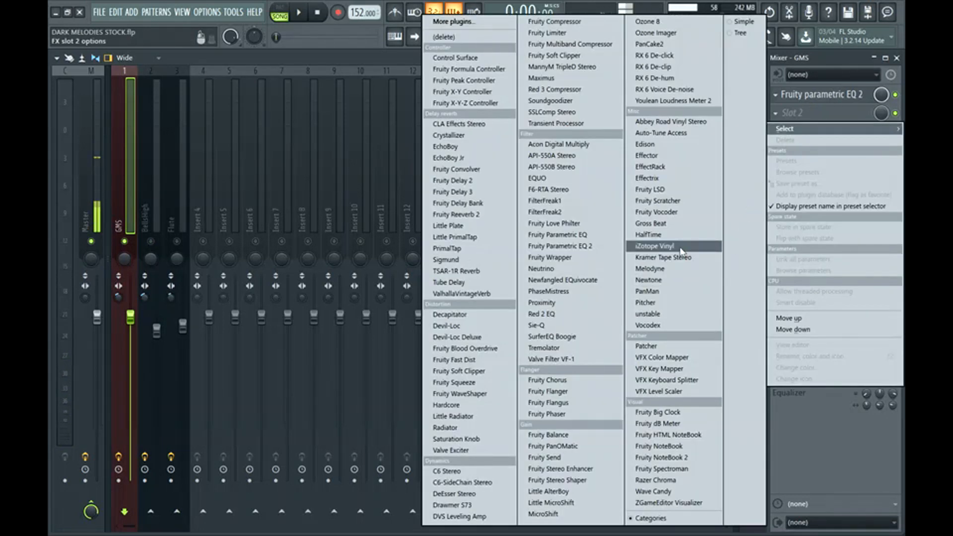
pyautogui.click(655, 246)
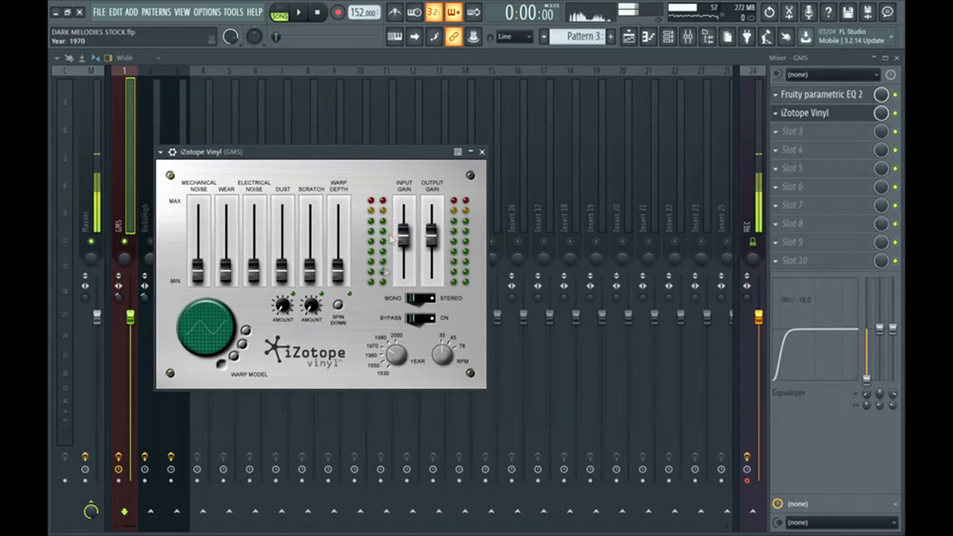
pyautogui.moveTo(384, 153); pyautogui.dragTo(436, 136)
# Raise Vinyl's warp depth and mechanical noise during playback, with dust at about -7.55 dB and wear at about 16.33%.
pyautogui.moveTo(391, 256)
pyautogui.mouseDown()
pyautogui.moveTo(402, 190)
pyautogui.moveTo(397, 248)
pyautogui.moveTo(396, 238)
pyautogui.mouseUp()
pyautogui.press('space')
pyautogui.moveTo(332, 261); pyautogui.dragTo(336, 231)
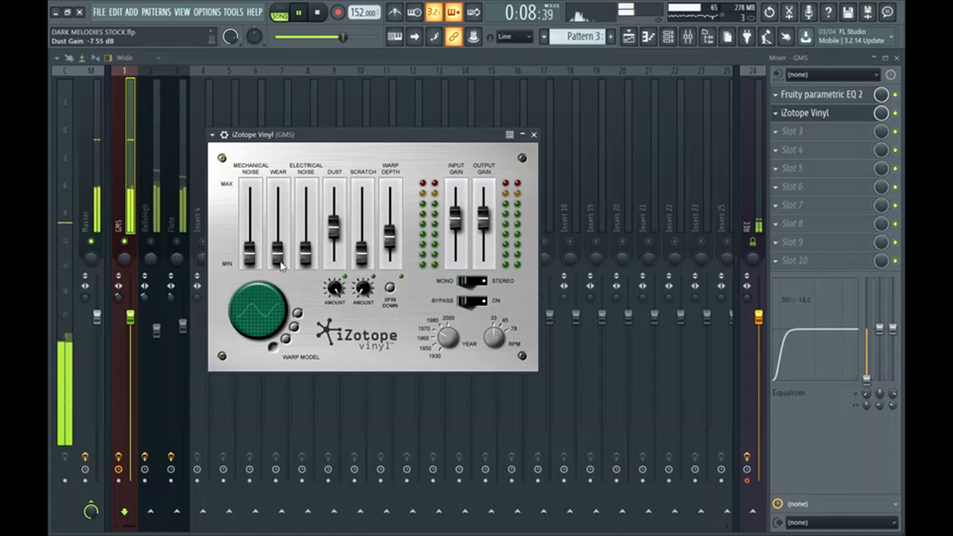
pyautogui.moveTo(280, 258); pyautogui.dragTo(284, 255)
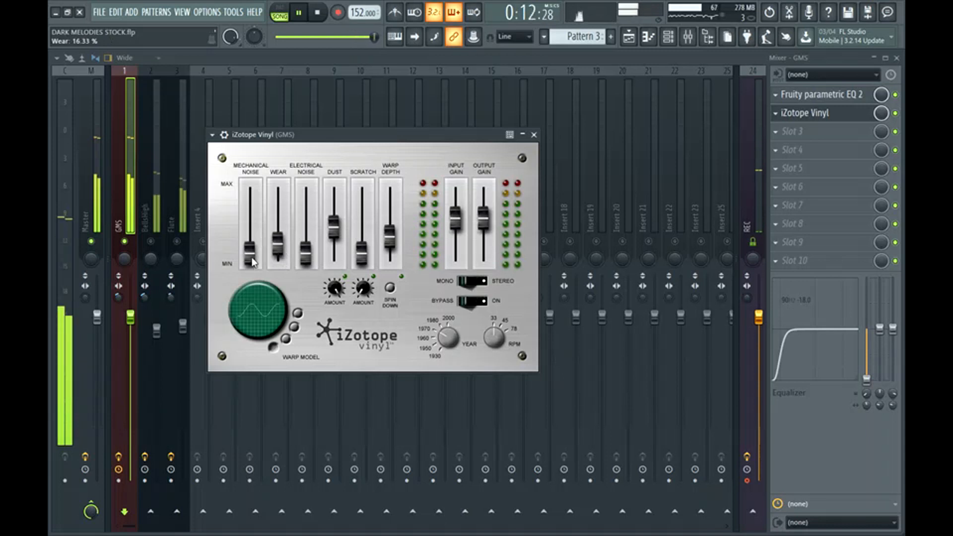
pyautogui.moveTo(254, 261)
pyautogui.mouseDown()
pyautogui.moveTo(260, 232)
pyautogui.moveTo(261, 247)
pyautogui.mouseUp()
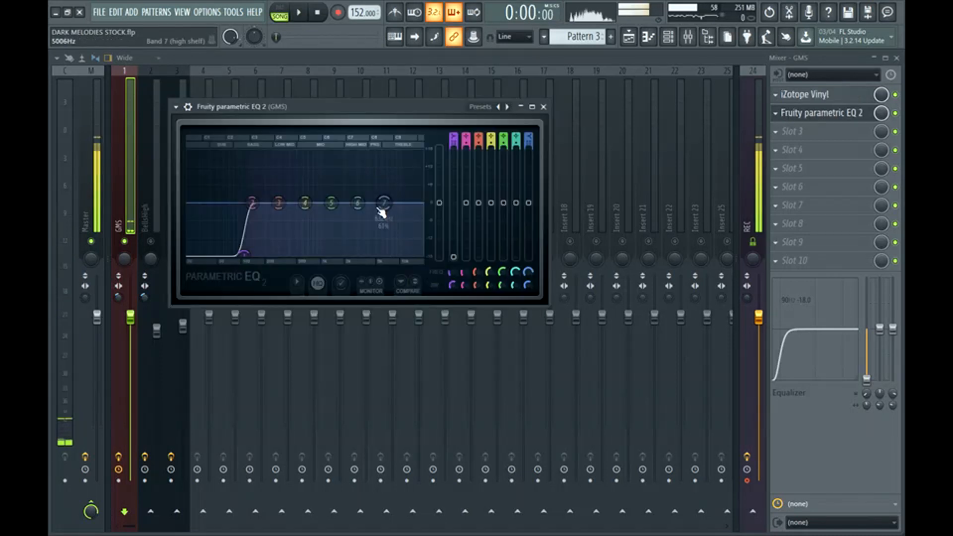
# Cut the highs of the GMS insert by lowering band 7 fully in its Parametric EQ 2, listen, and close the EQ.
pyautogui.moveTo(381, 213); pyautogui.dragTo(382, 253)
pyautogui.press('space')
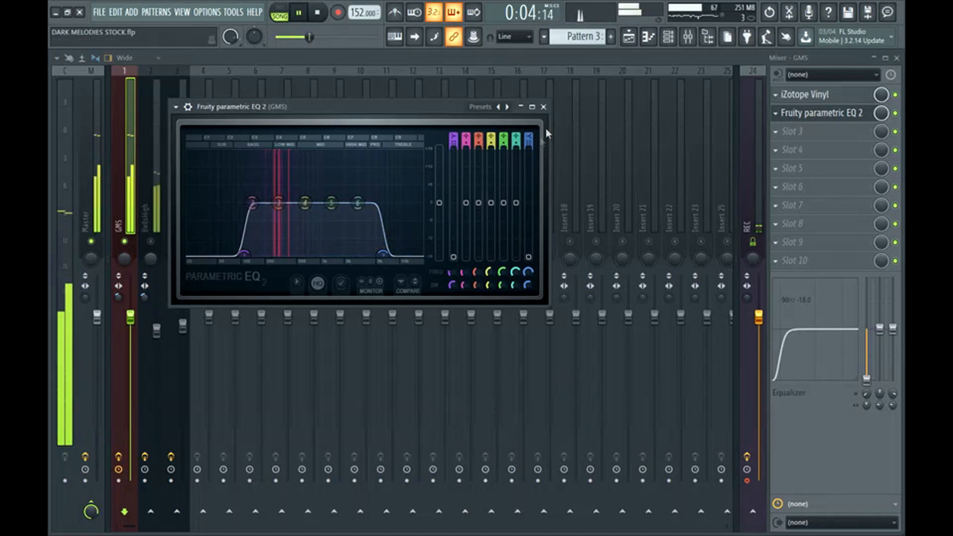
pyautogui.click(543, 107)
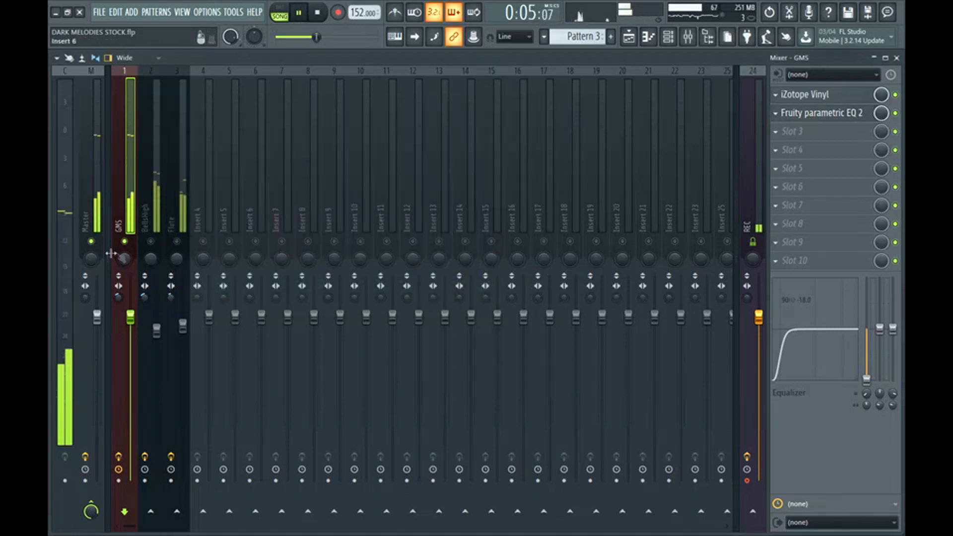
# Unmute the BellsHigh and Flute inserts during playback and lower both of their volume faders.
pyautogui.click(150, 241)
pyautogui.click(153, 200)
pyautogui.moveTo(156, 332); pyautogui.dragTo(157, 368)
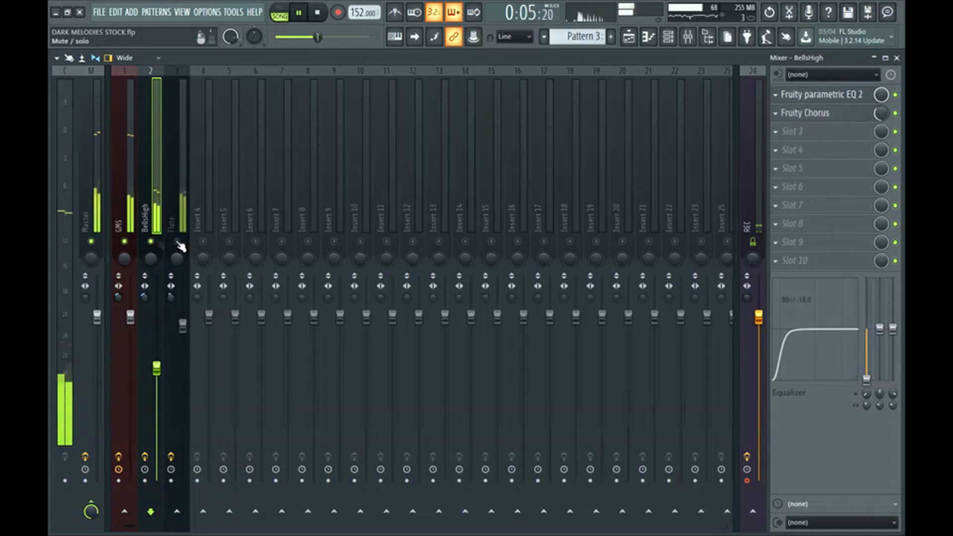
pyautogui.click(177, 241)
pyautogui.click(183, 325)
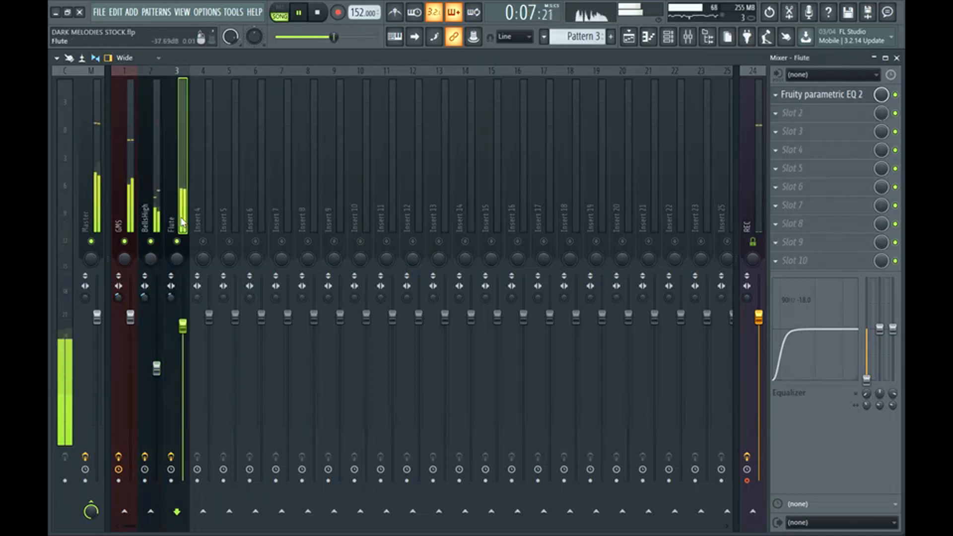
pyautogui.moveTo(182, 326); pyautogui.dragTo(183, 337)
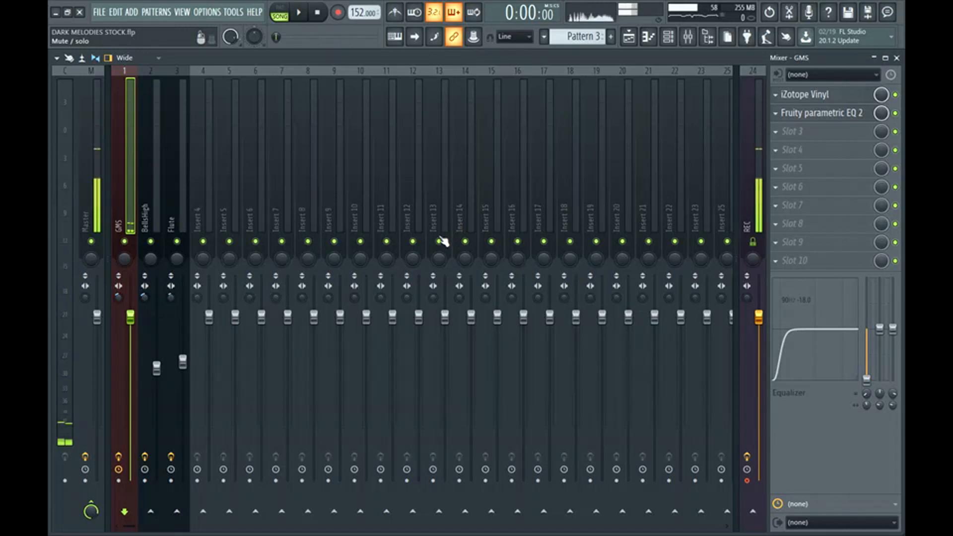
pyautogui.click(669, 38)
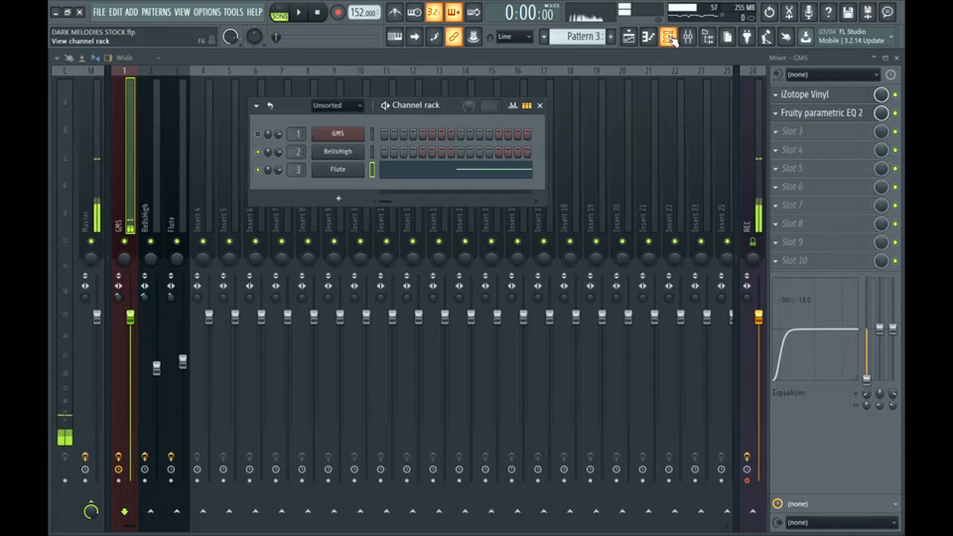
pyautogui.click(671, 39)
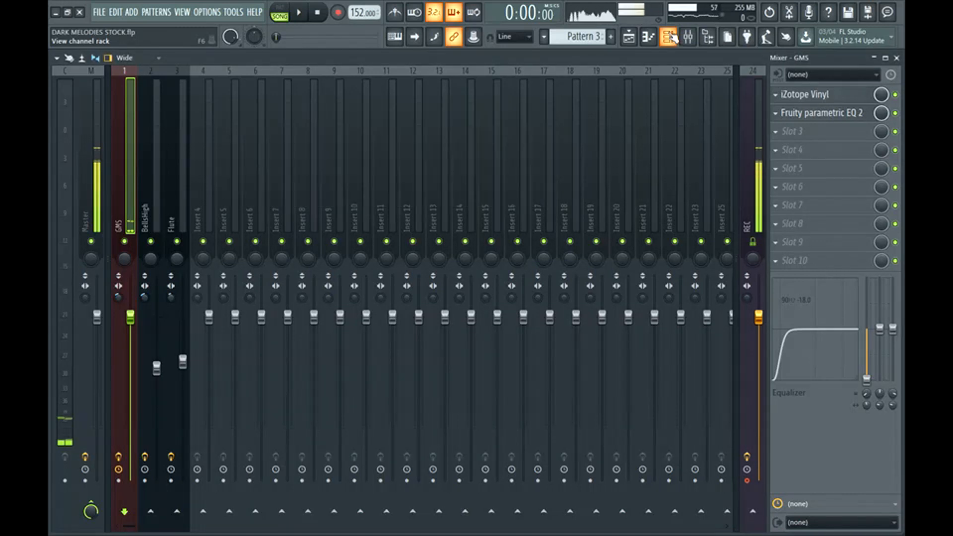